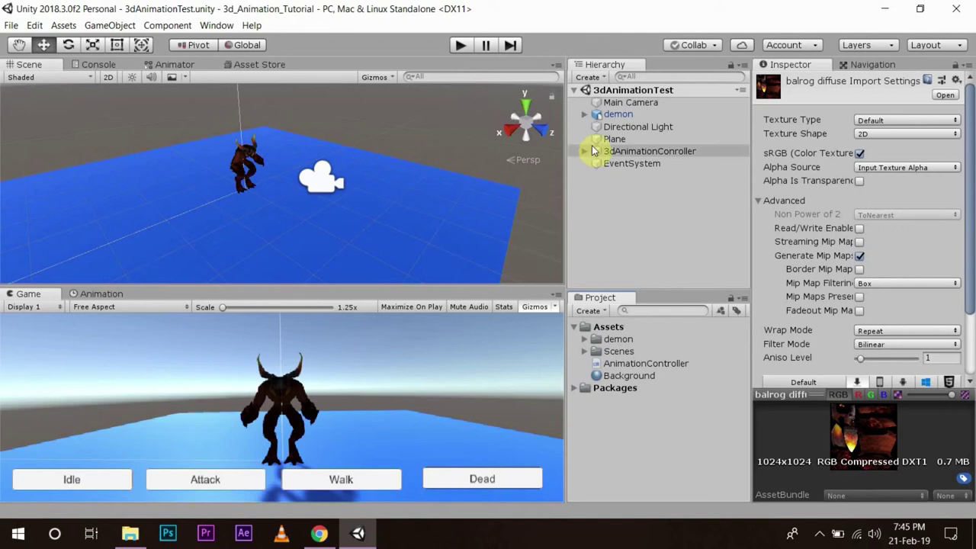
- Replace the demon scene with a new empty Untitled scene from the File menu
click(11, 25)
click(19, 39)
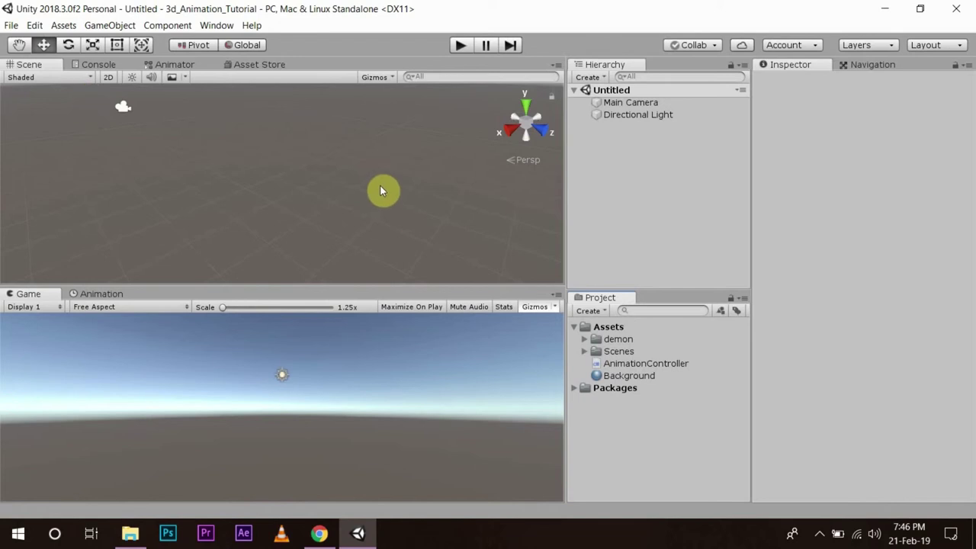
- Save the empty scene as 3dAnimatortest in the Scenes folder and bring up File Explorer
key(ctrl+s)
click(161, 155)
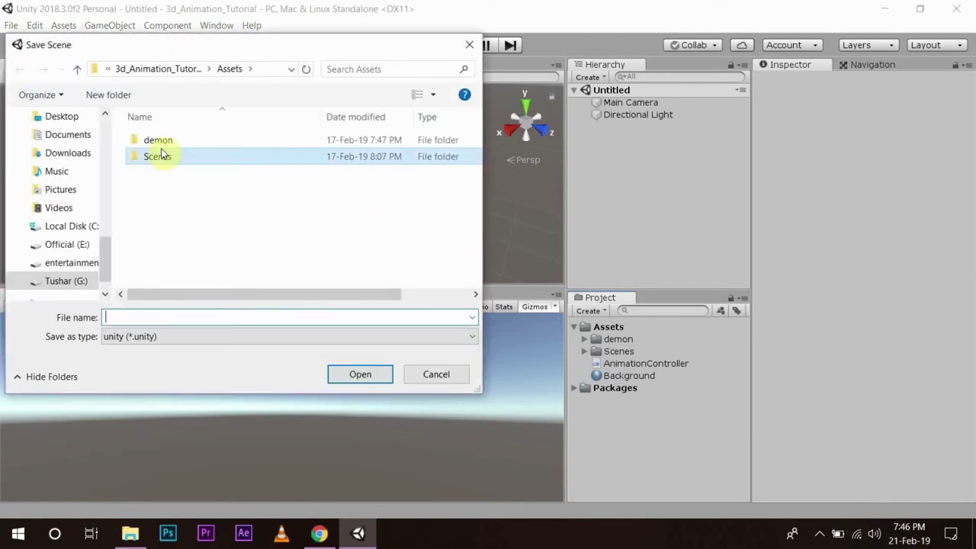
double_click(160, 156)
click(181, 315)
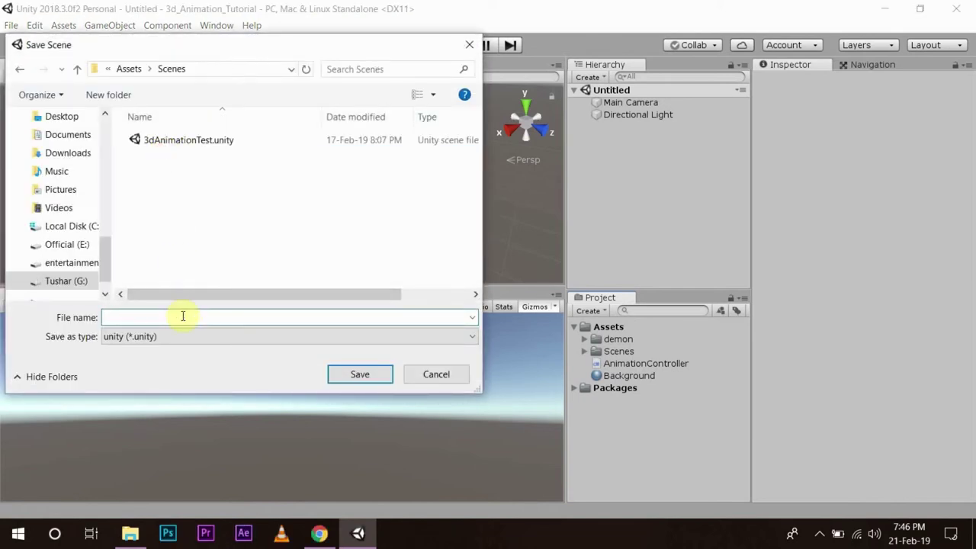
text(3dAni)
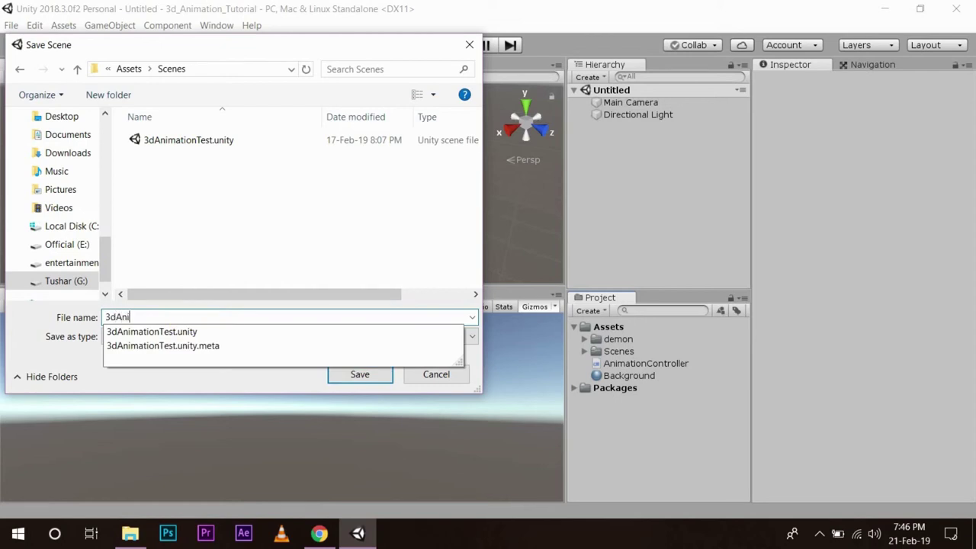
text(matorte)
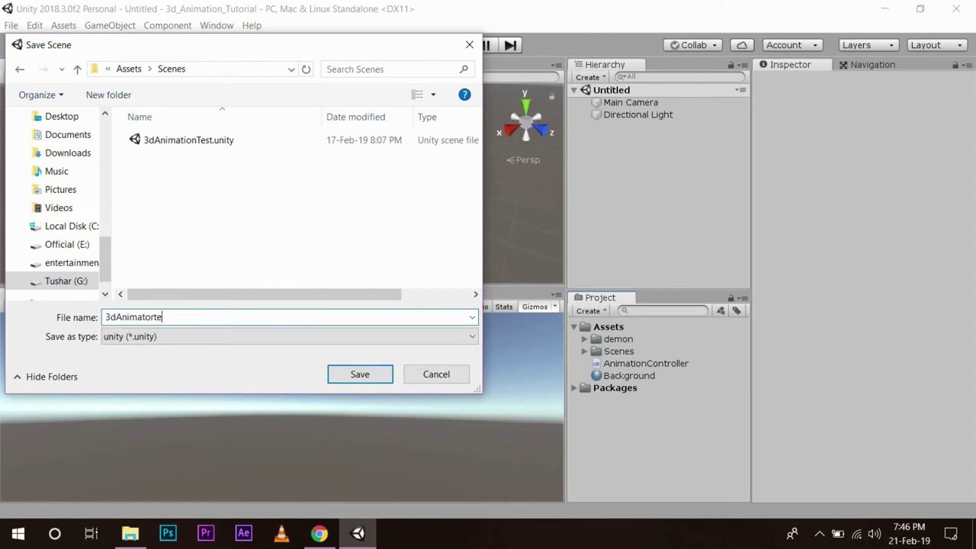
text(st)
key(Return)
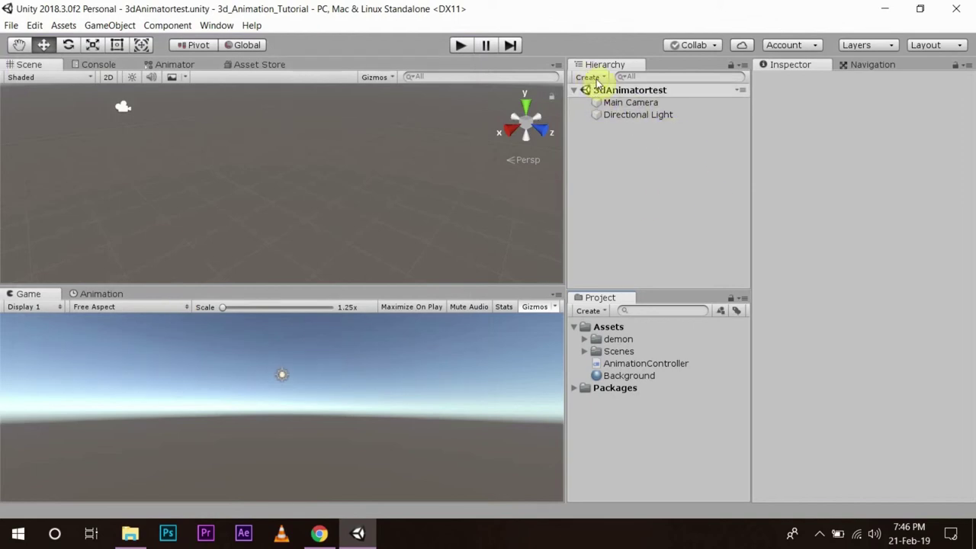
click(132, 534)
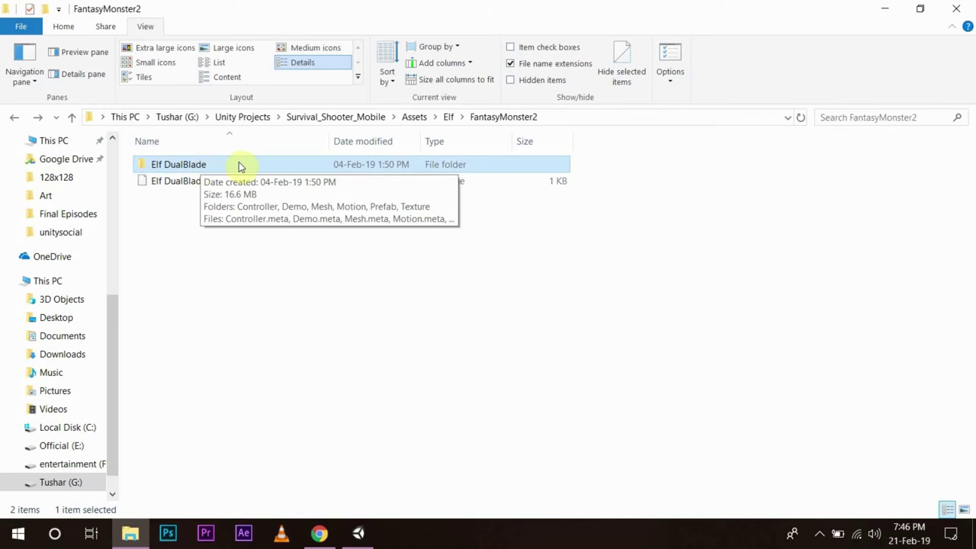
- Drag the Elf DualBlade folder from FantasyMonster2 into Unity's Assets
drag(230, 171, 608, 425)
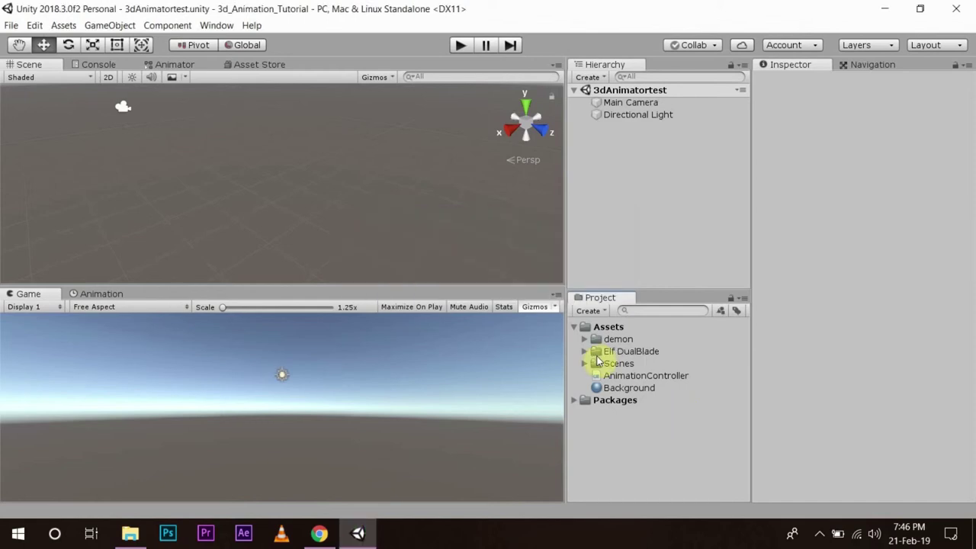
- Expand the imported Elf DualBlade folder and open the GameObject 3D Object menu
click(585, 353)
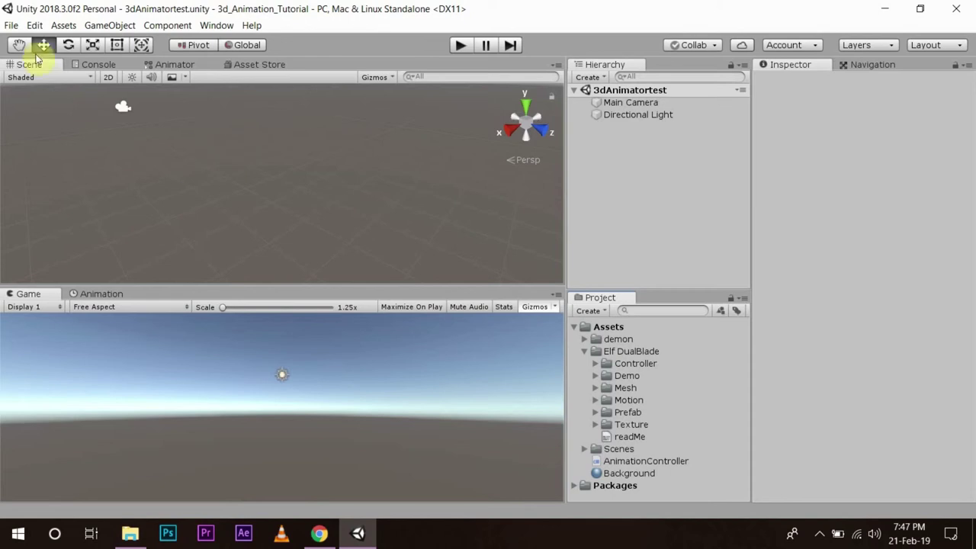
click(109, 26)
mouse_move(152, 72)
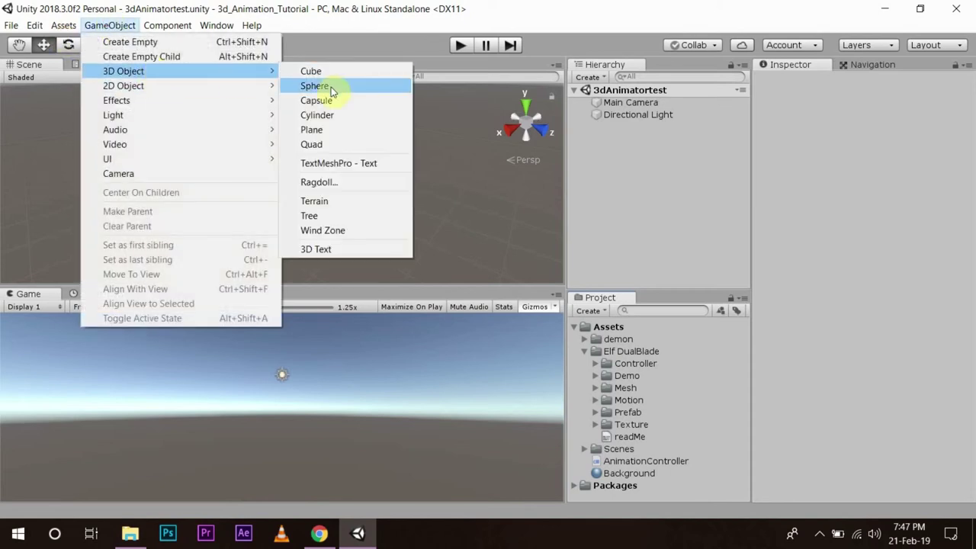
- Add a Plane and drop the ElkDualBlade_A_SKEL prefab from the Prefab folder onto it
click(362, 135)
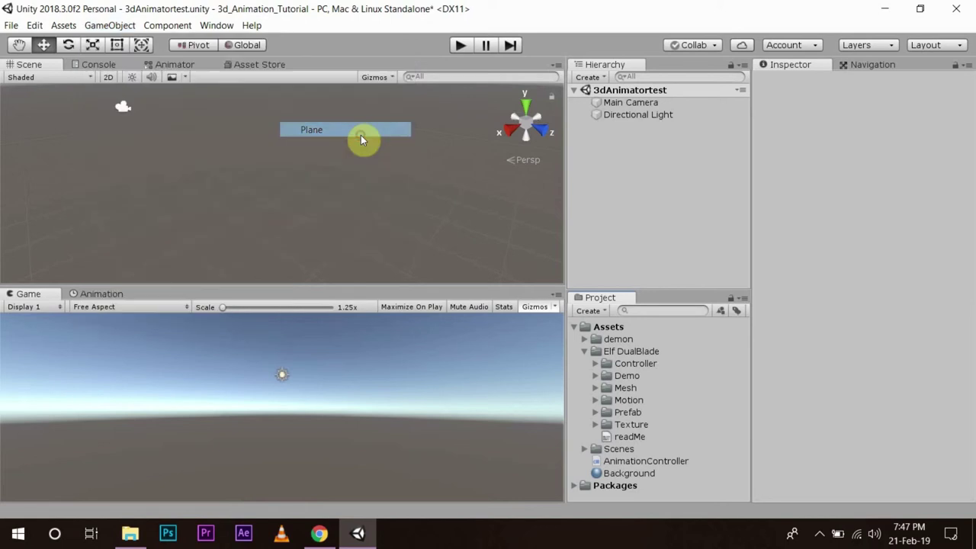
scroll(323, 220, down, 2)
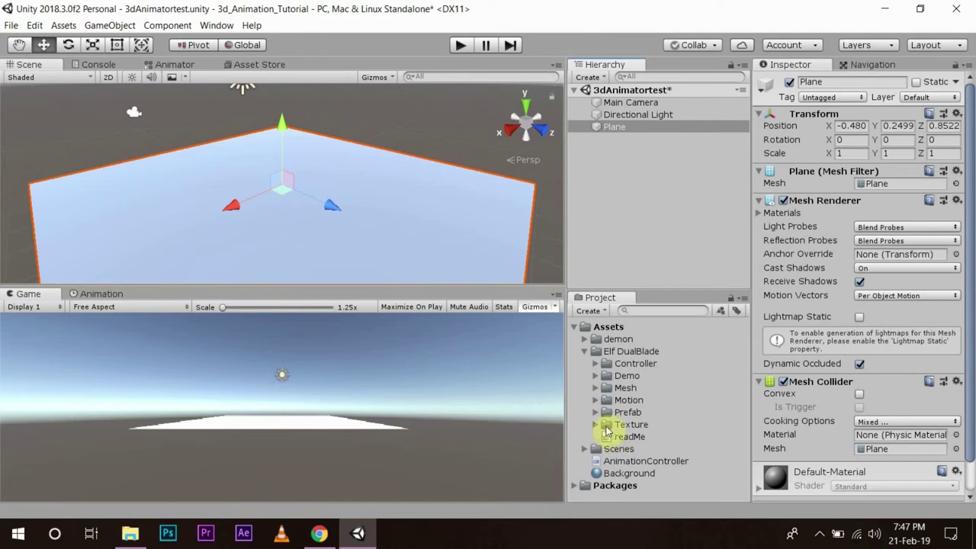
click(595, 412)
scroll(596, 417, down, 3)
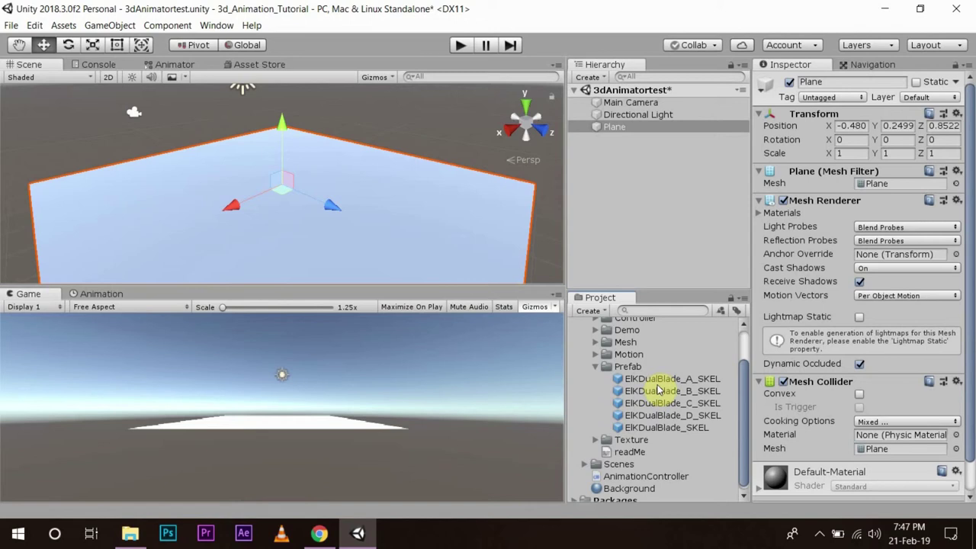
drag(647, 378, 283, 217)
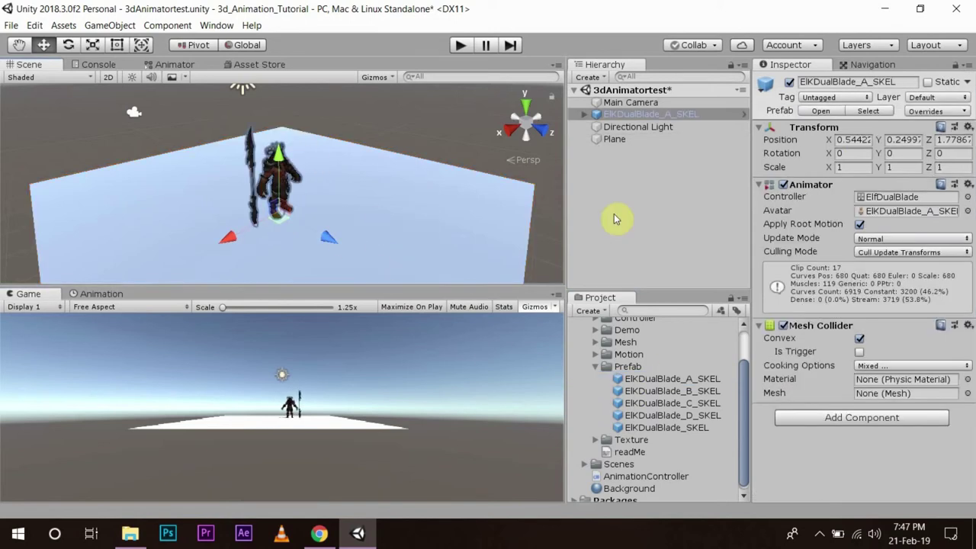
- Reset the elf's Transform so it sits at position 0, 0, 0
click(965, 127)
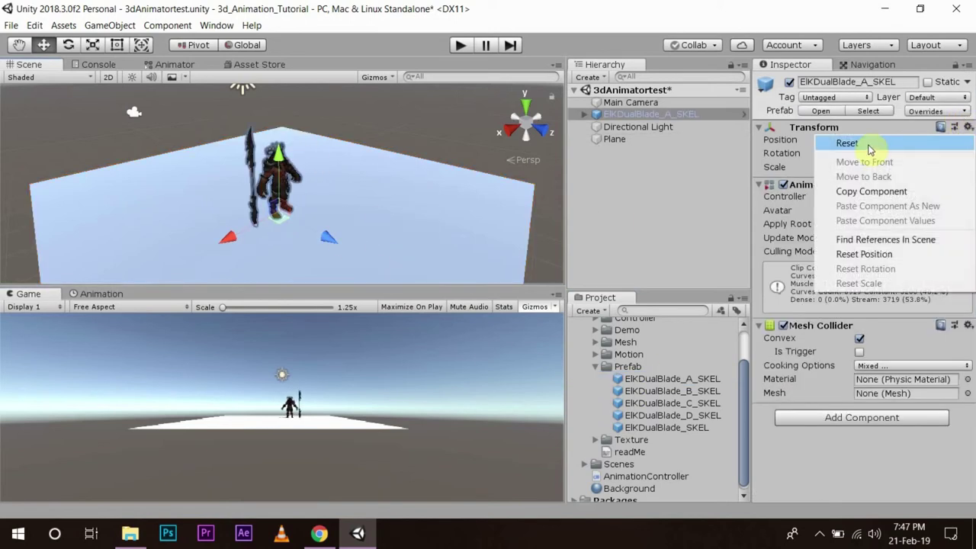
click(915, 143)
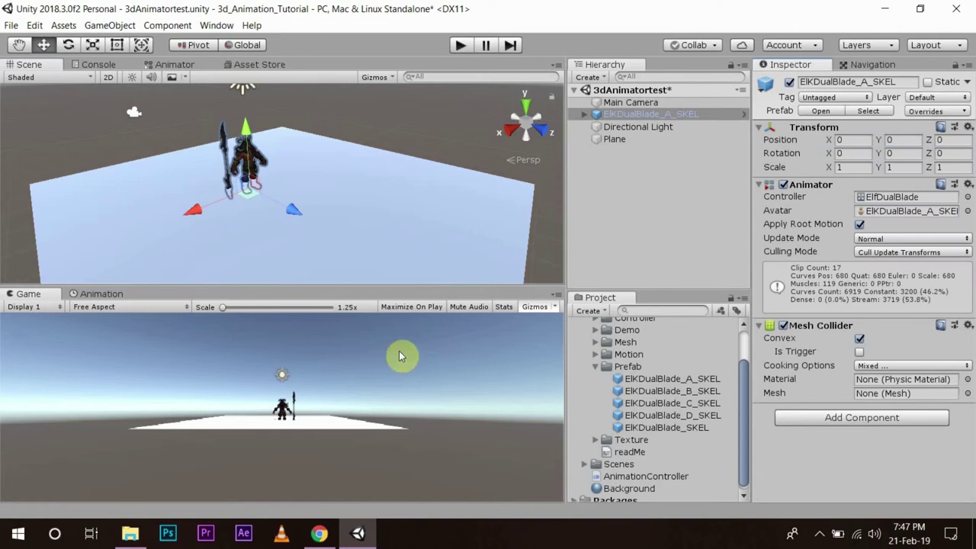
click(584, 113)
click(584, 113)
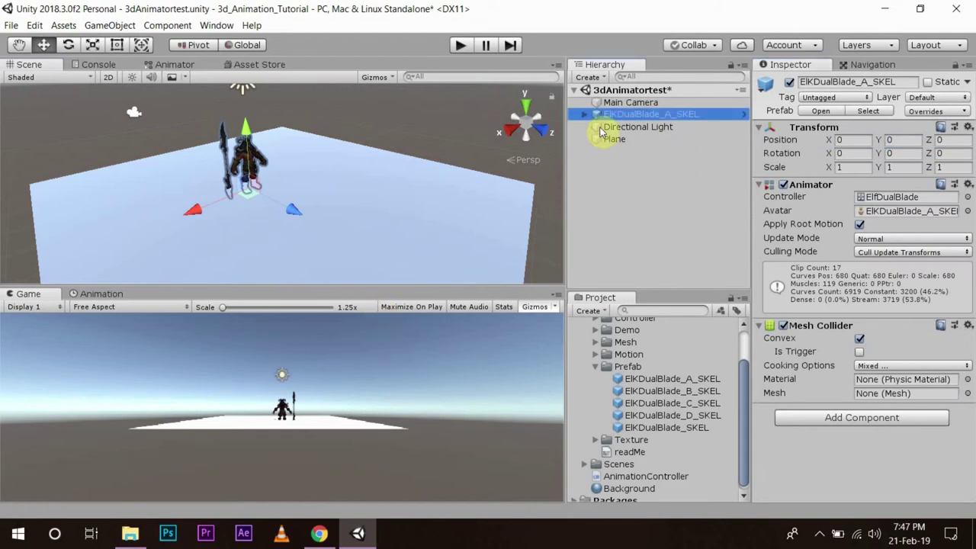
- Collapse the Prefab folder and open the Project panel's Create menu in Motion
scroll(191, 180, up, 5)
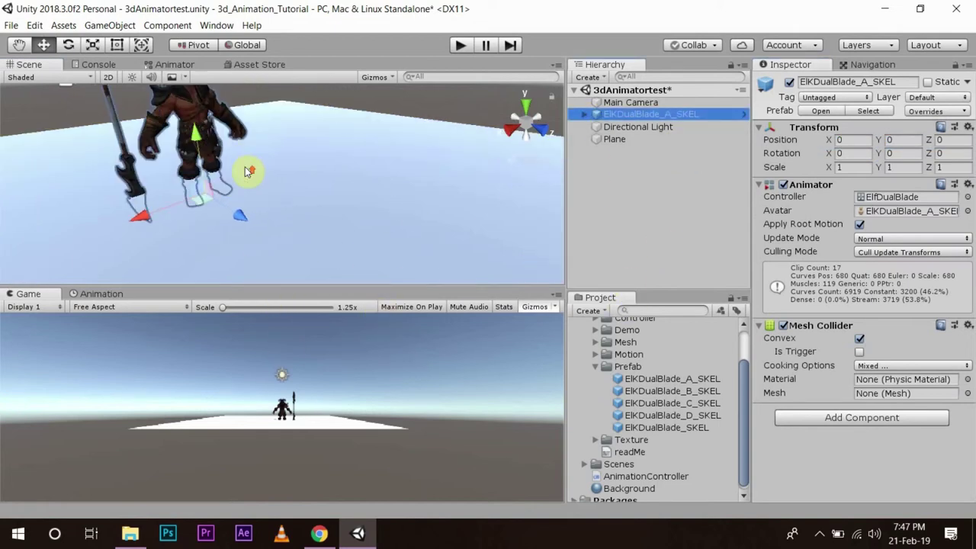
scroll(236, 168, down, 5)
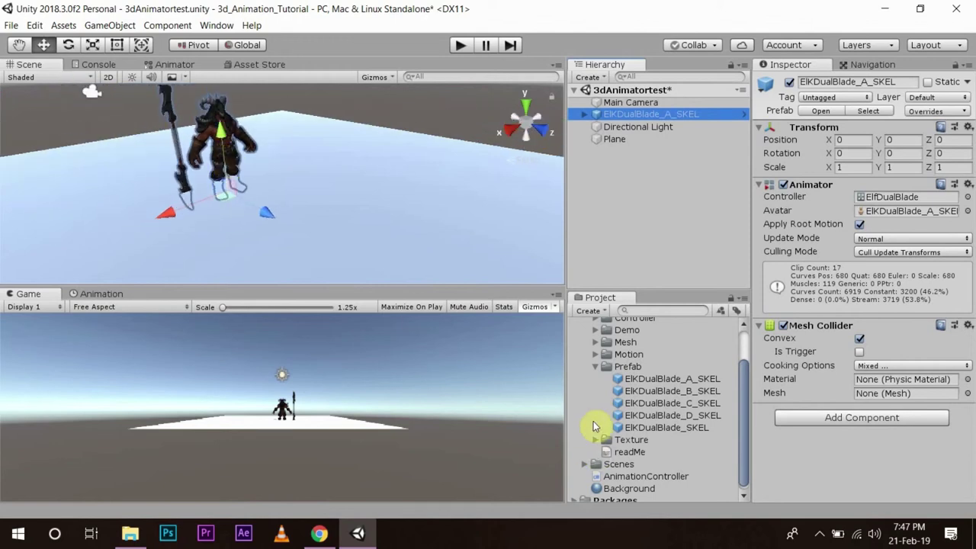
click(596, 366)
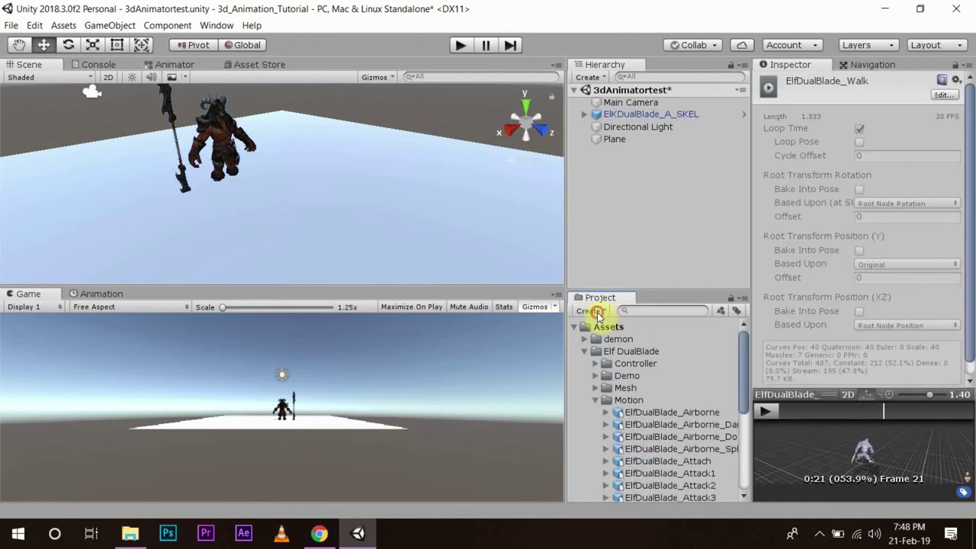
click(597, 311)
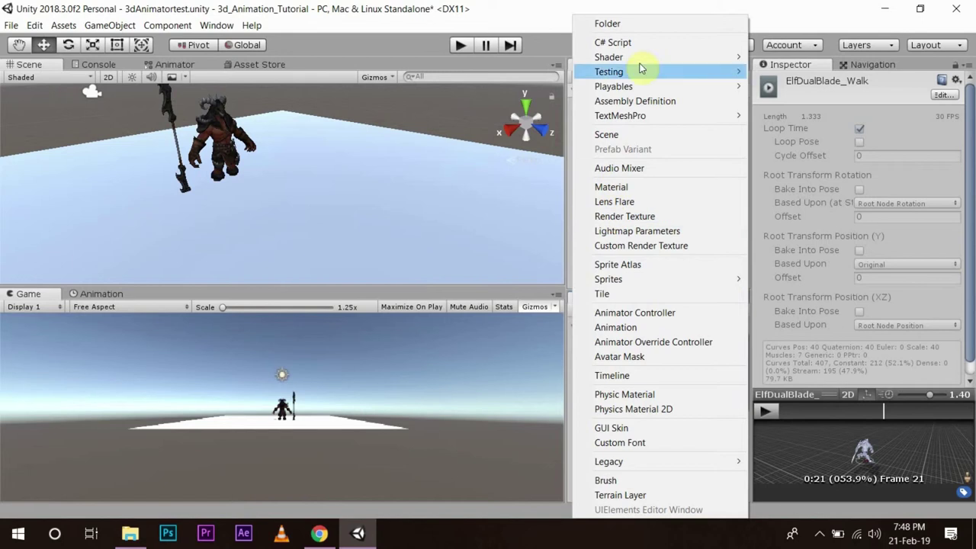
- Create an Animator Controller named ElfControls
click(648, 312)
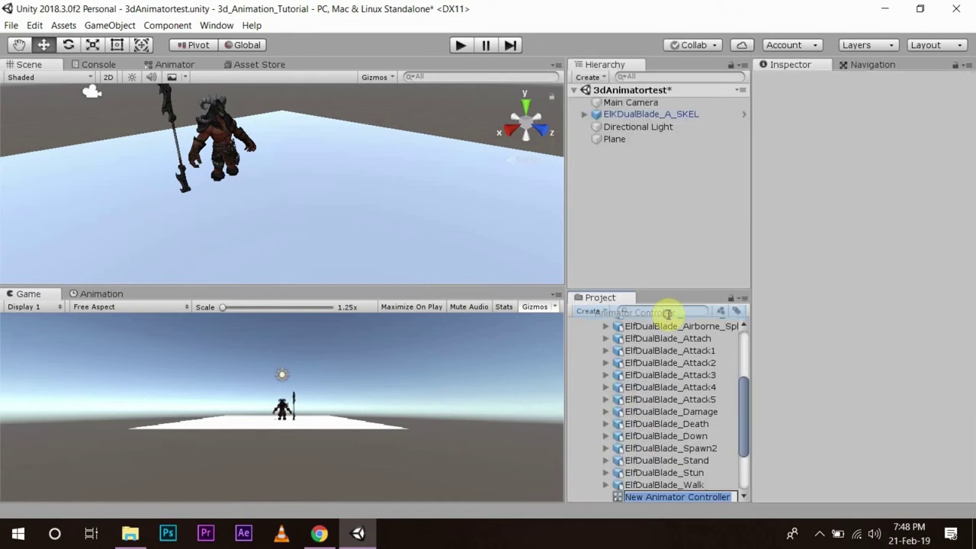
click(664, 496)
key(ctrl+a)
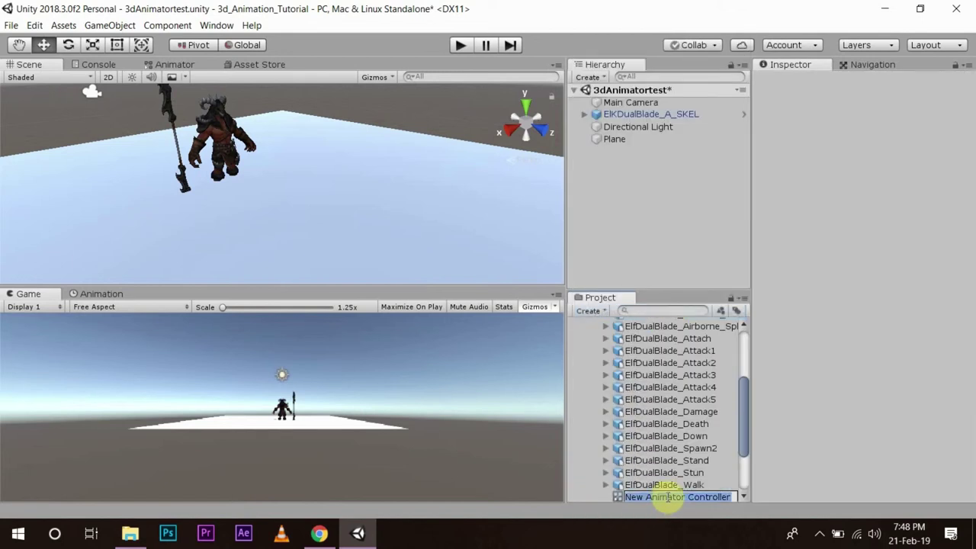
text(Elf)
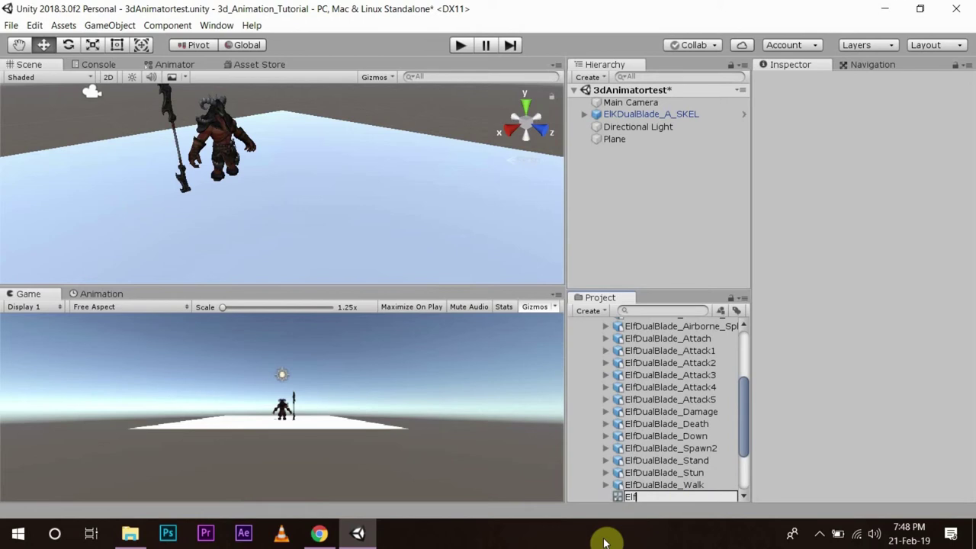
text(Controls)
key(Return)
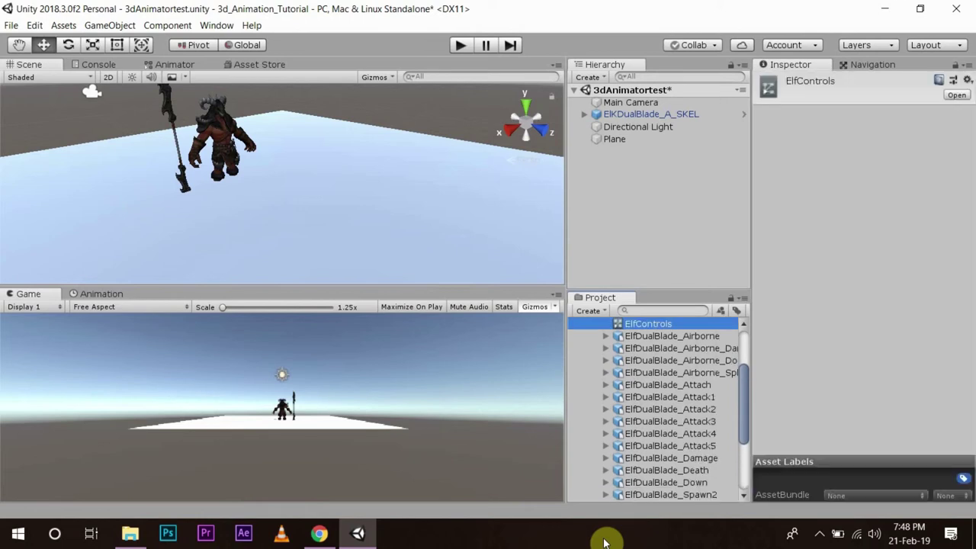
- Create an Animations folder in Motion, move ElfControls into it and open it in the Animator
scroll(616, 444, up, 3)
click(585, 311)
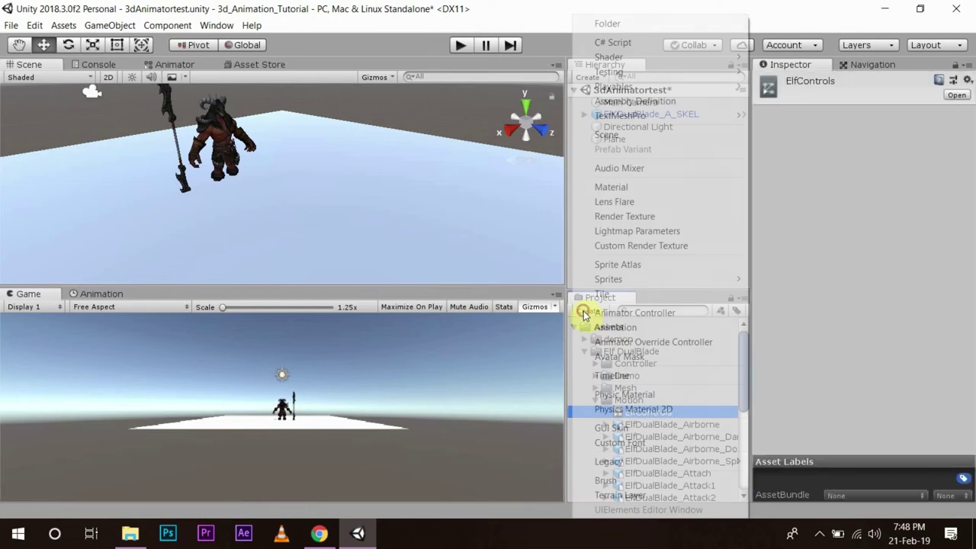
click(644, 29)
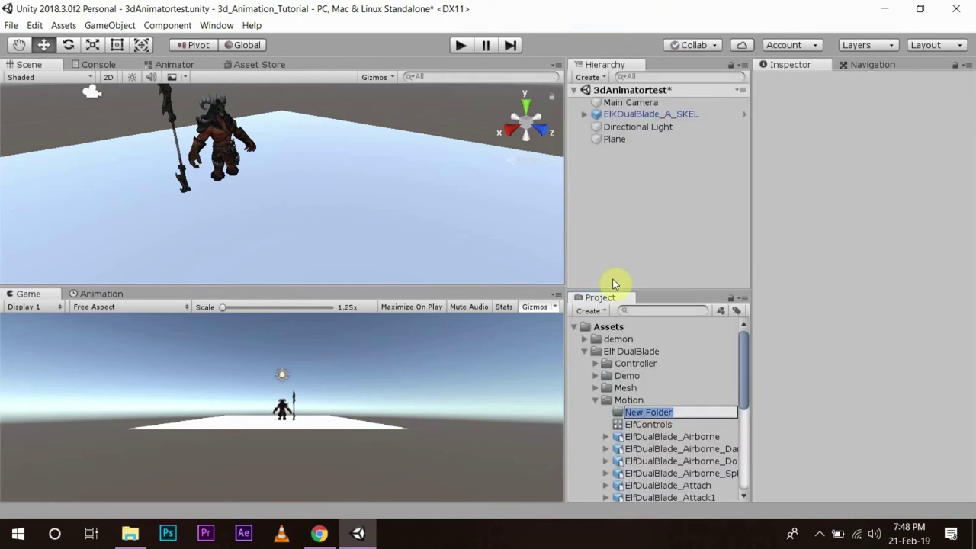
text(Animations)
key(Return)
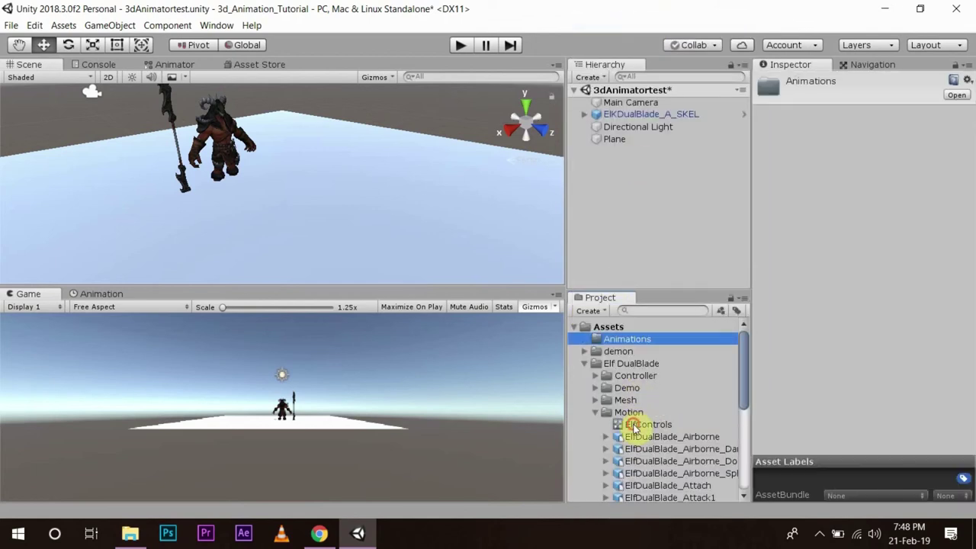
drag(632, 425, 623, 345)
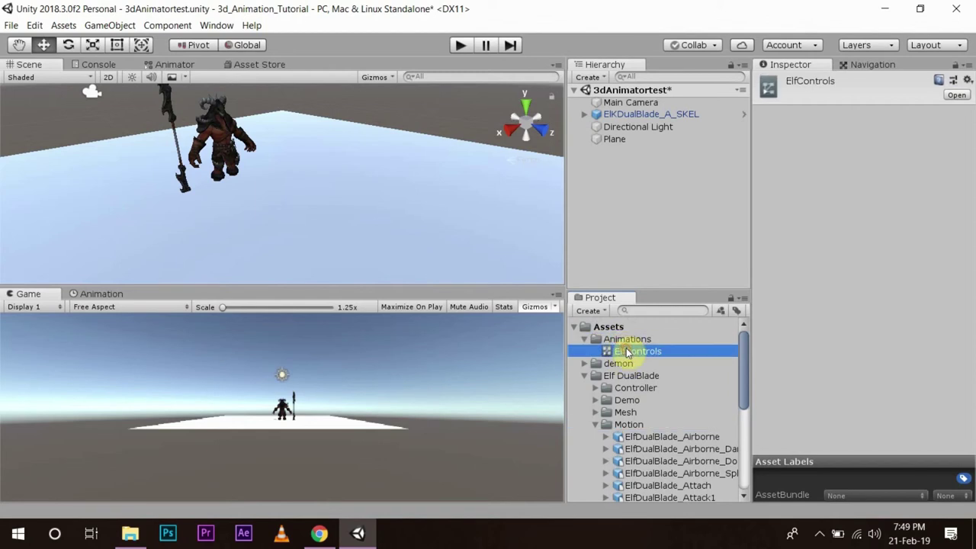
double_click(627, 352)
scroll(353, 242, down, 4)
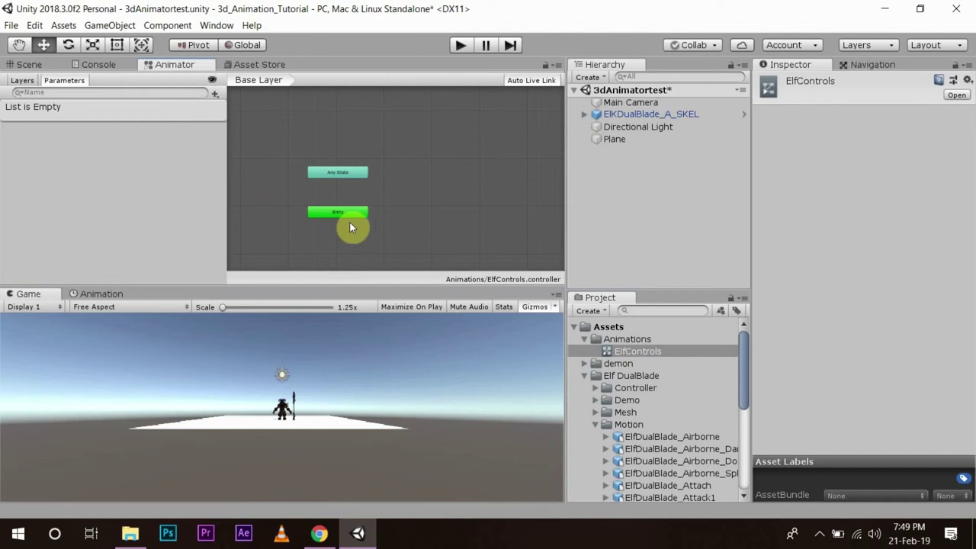
- Drag the ElfDualBlade_Walk and ElfDualBlade_Stand clips into the graph as states
scroll(328, 199, up, 3)
scroll(282, 189, down, 2)
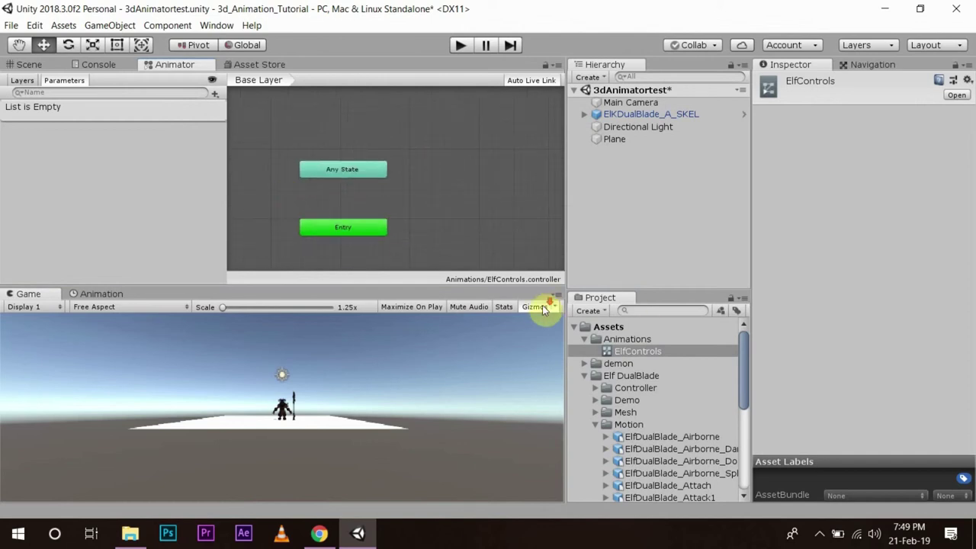
scroll(623, 412, down, 5)
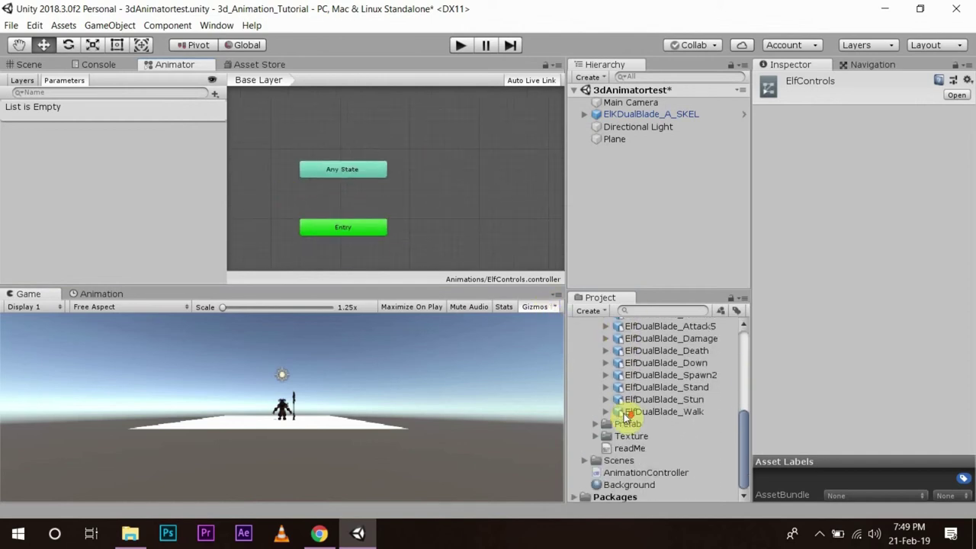
click(605, 412)
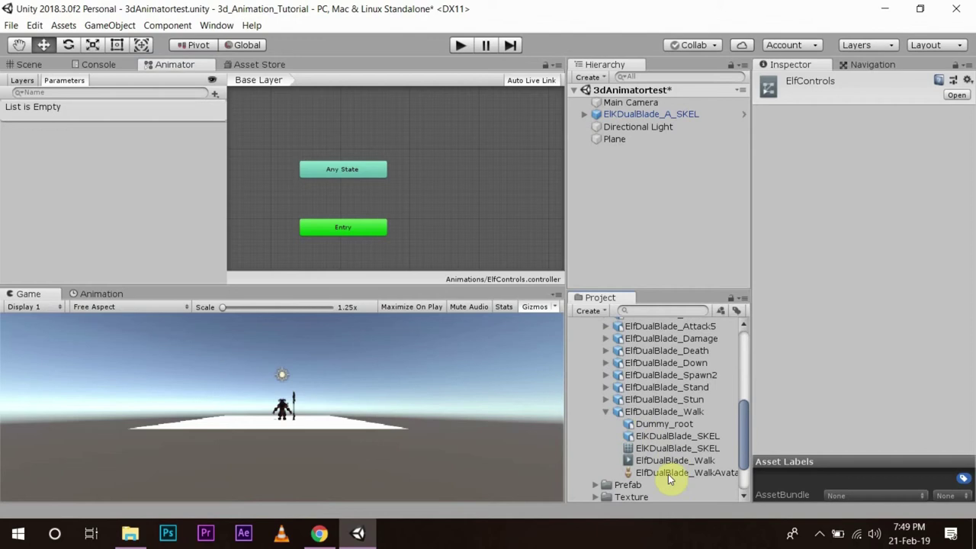
drag(667, 466, 457, 167)
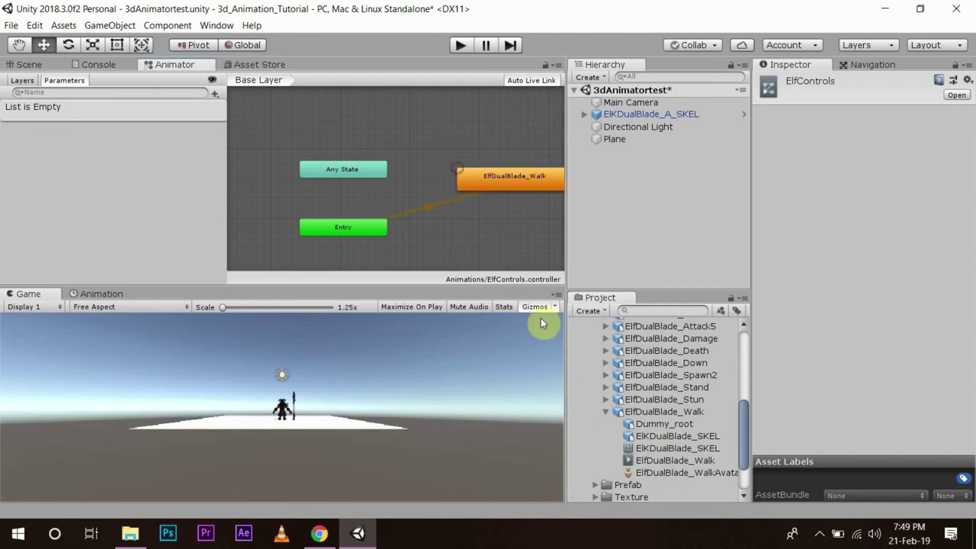
click(606, 411)
scroll(606, 403, up, 2)
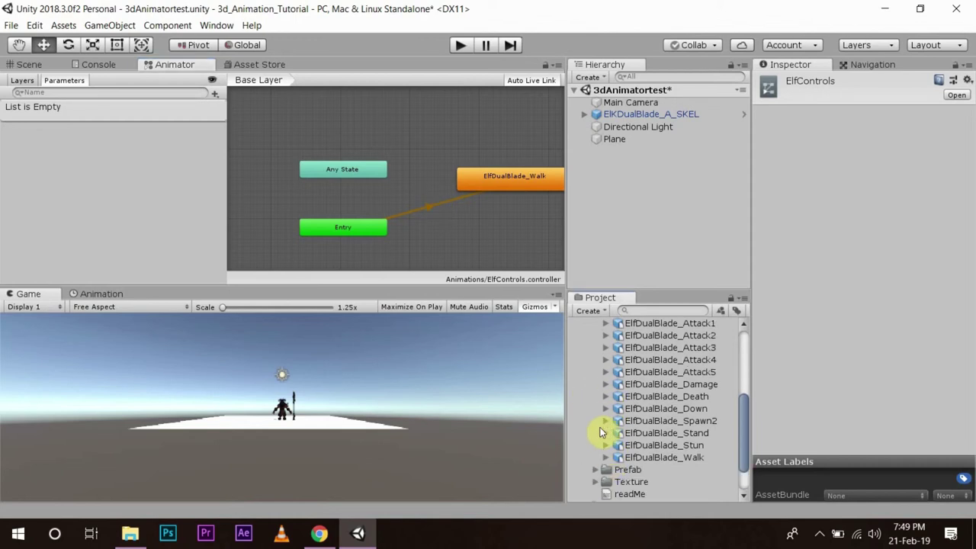
click(606, 433)
scroll(659, 453, down, 3)
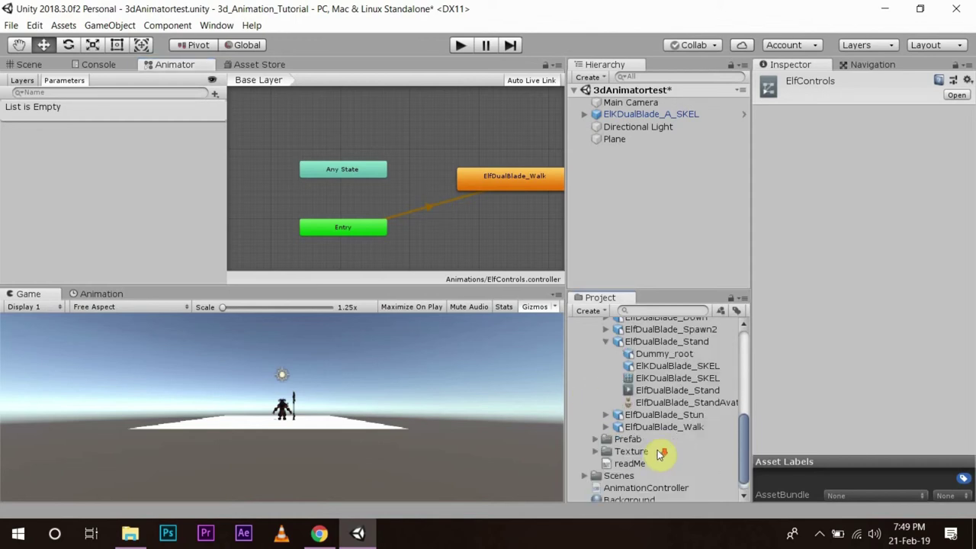
click(653, 391)
drag(653, 390, 449, 166)
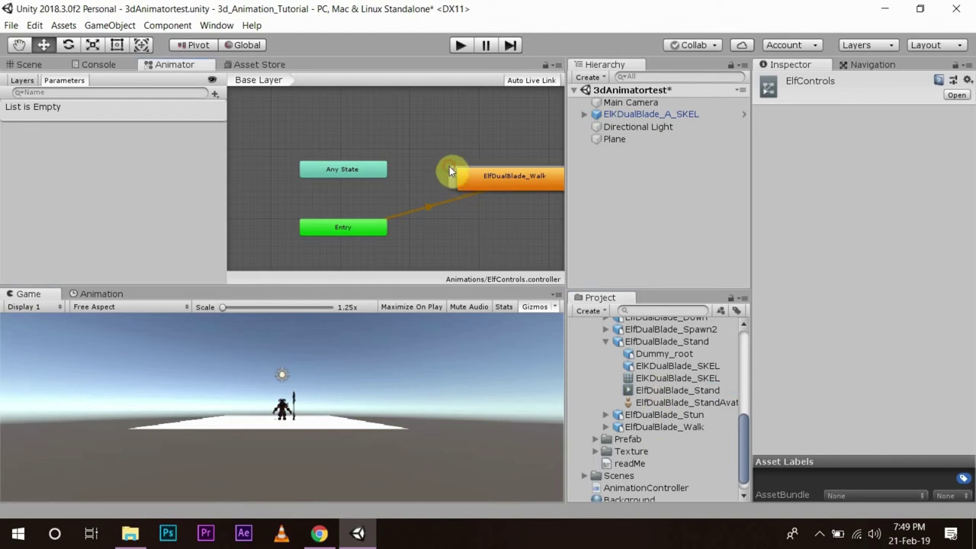
drag(490, 190, 479, 223)
scroll(647, 399, up, 2)
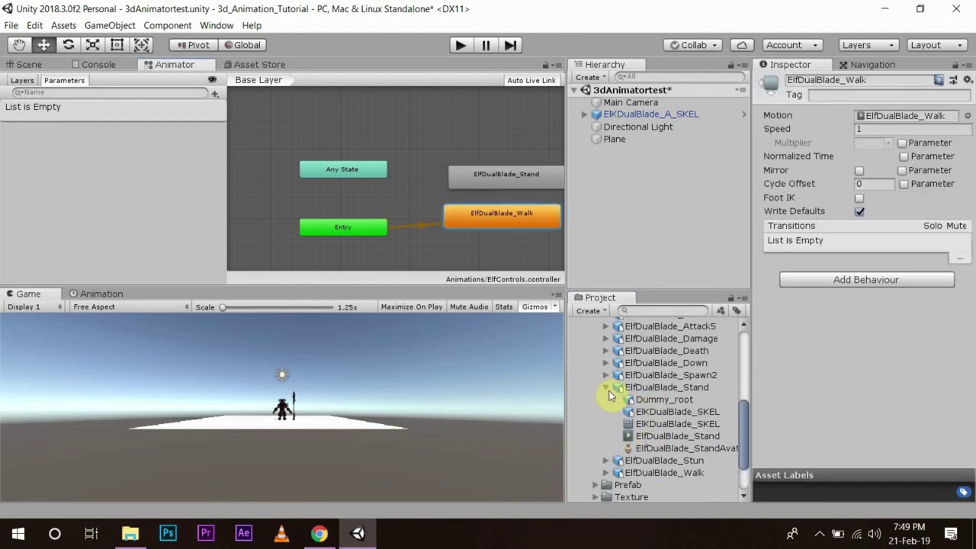
click(606, 386)
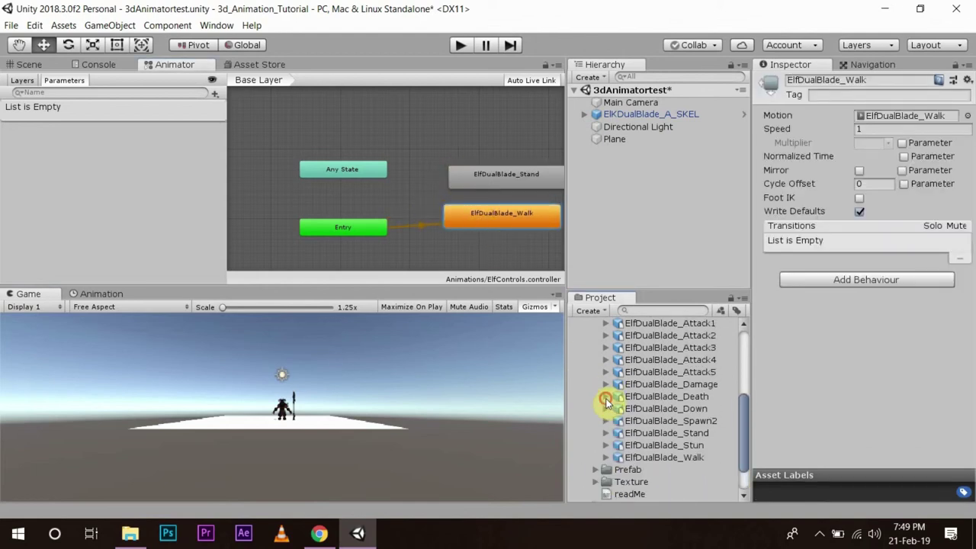
- Add the Death, Damage and Airborne clips as states, also expanding the Attack1 asset
click(606, 397)
drag(652, 447, 485, 139)
click(606, 398)
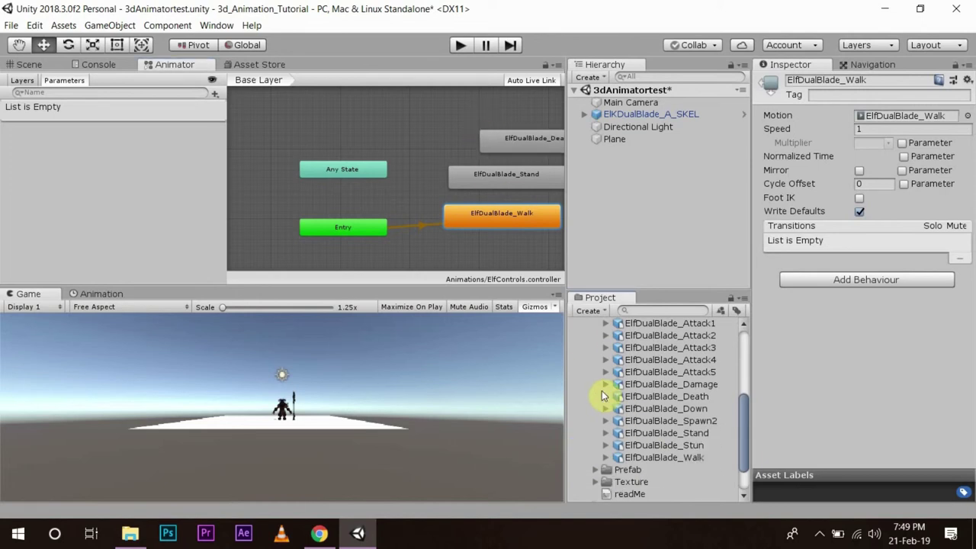
click(605, 385)
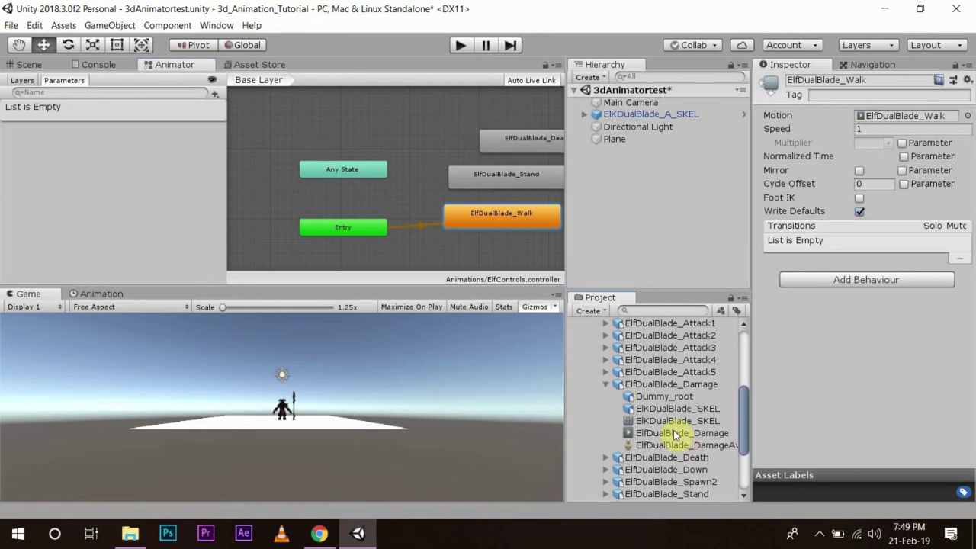
drag(679, 434, 431, 174)
drag(414, 133, 416, 134)
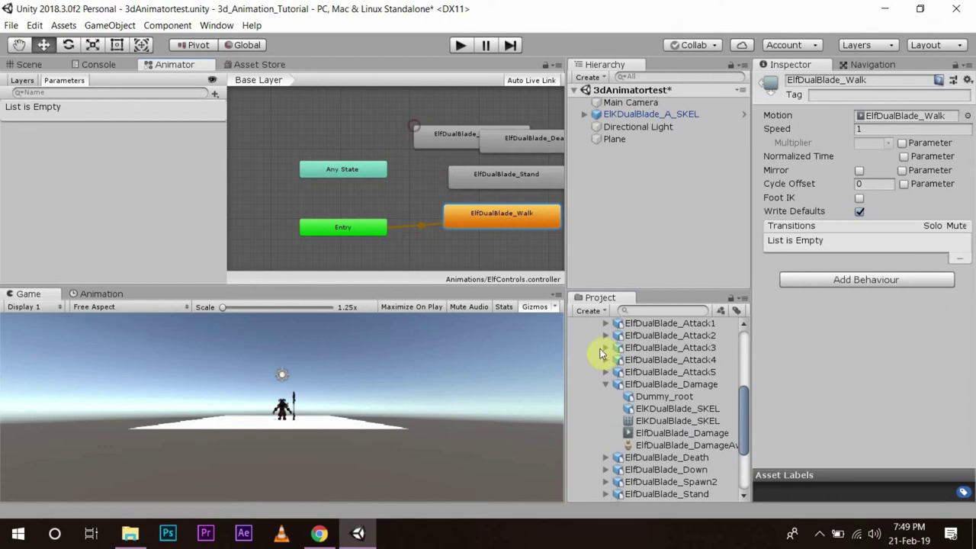
scroll(640, 366, up, 3)
click(603, 432)
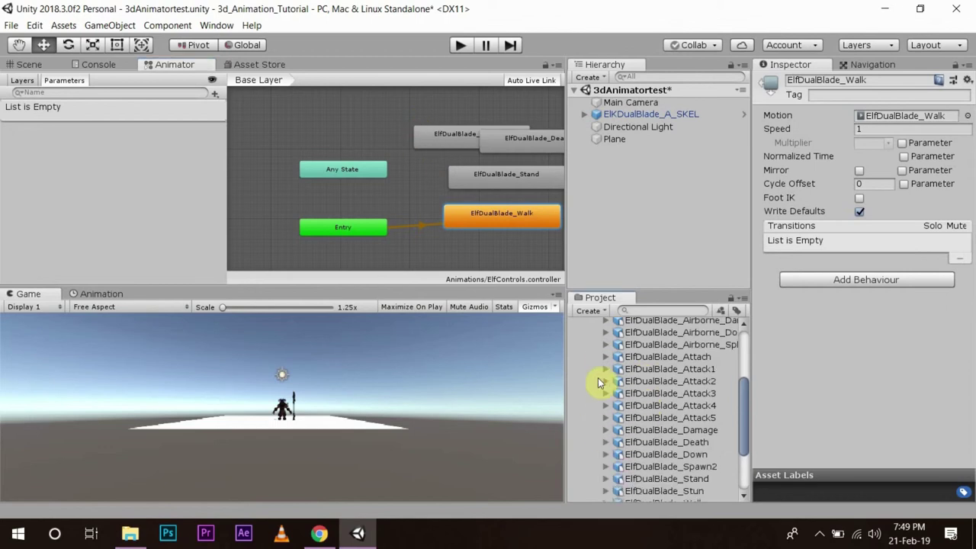
click(605, 370)
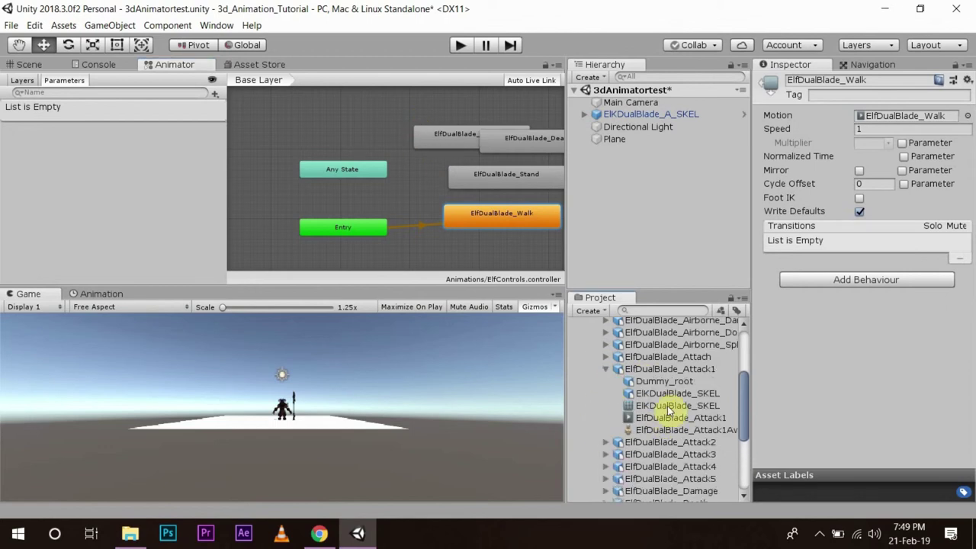
click(606, 369)
scroll(608, 359, up, 3)
click(606, 354)
drag(667, 409, 398, 108)
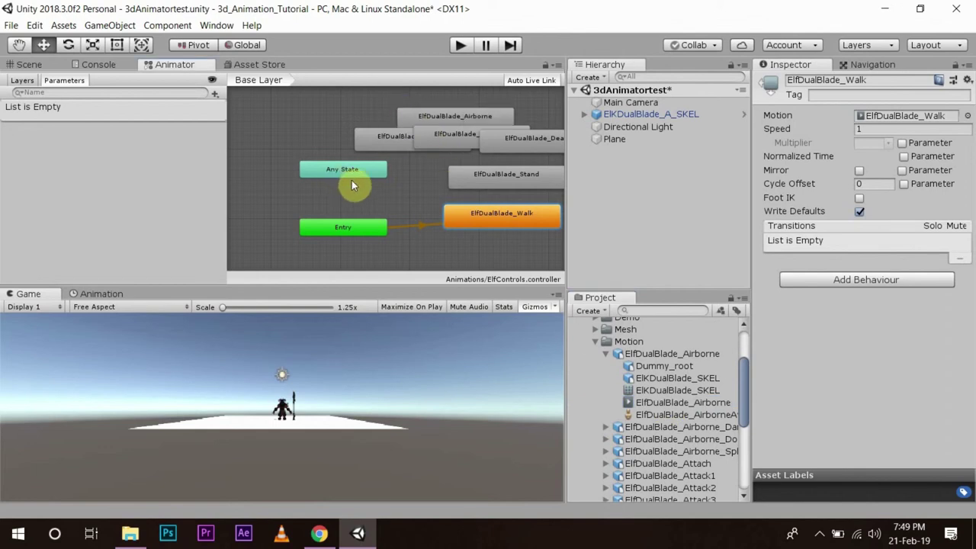
- Drag Entry and Any State side by side, with the Stand state just above Entry
scroll(276, 230, down, 3)
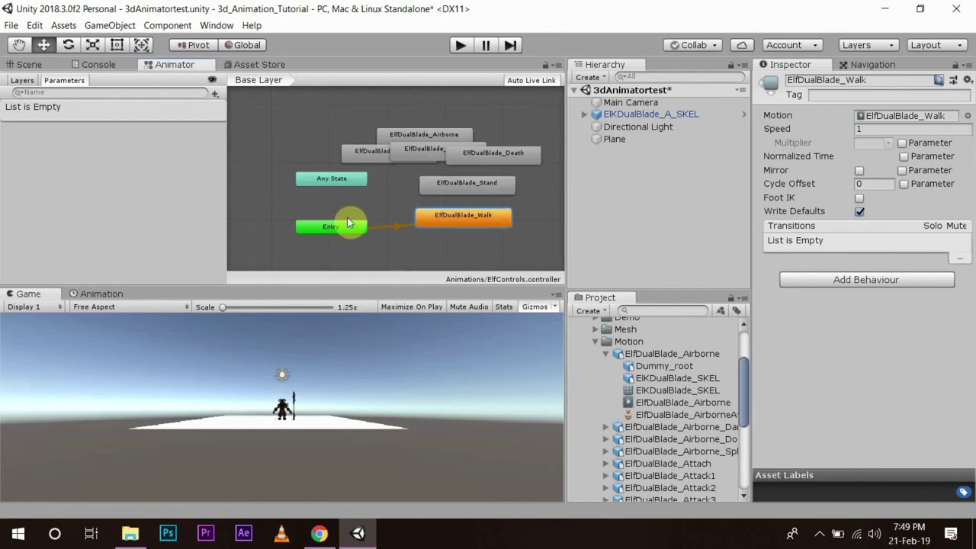
scroll(289, 232, up, 3)
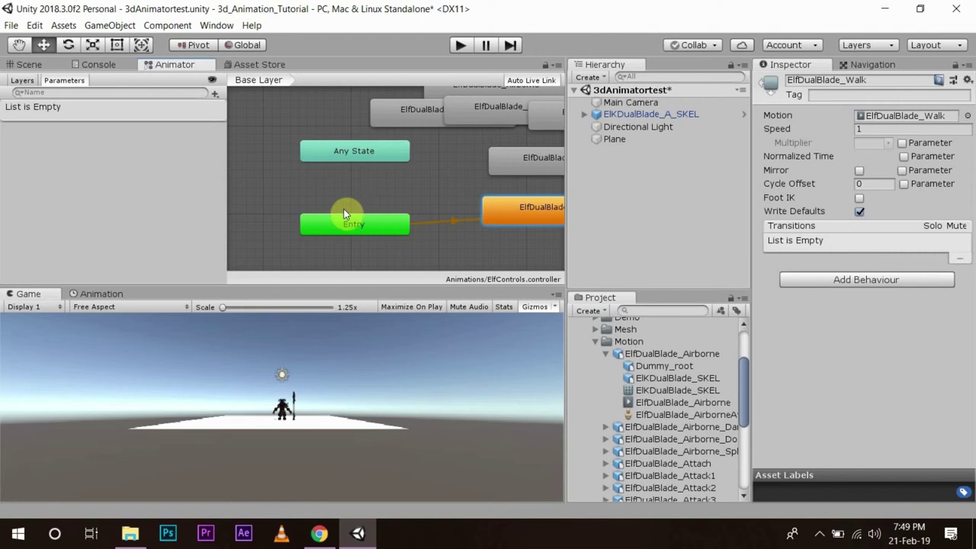
scroll(343, 213, down, 2)
drag(330, 217, 386, 236)
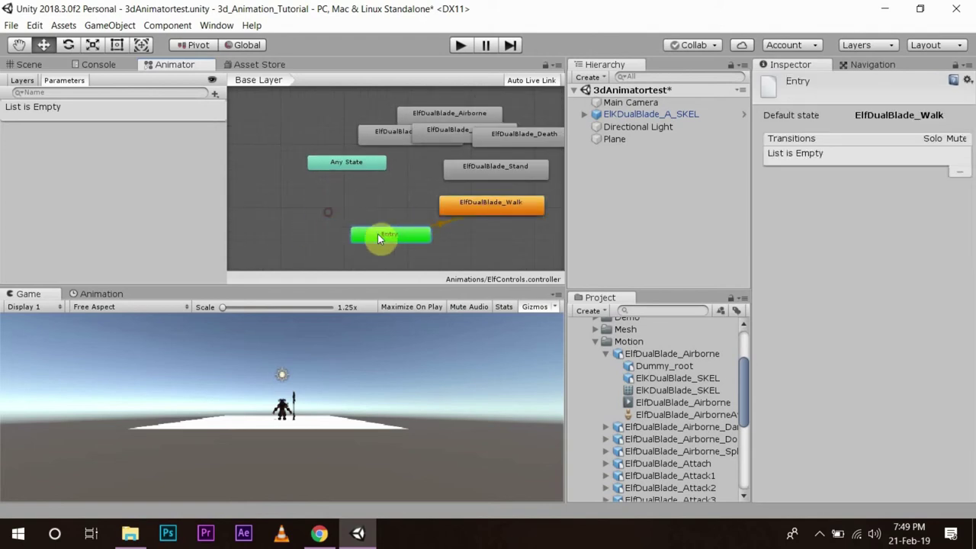
drag(343, 161, 268, 235)
drag(386, 237, 355, 237)
drag(490, 179, 362, 203)
- Set ElfDualBlade_Stand as the layer default state and nudge Entry and Stand into place
right_click(369, 200)
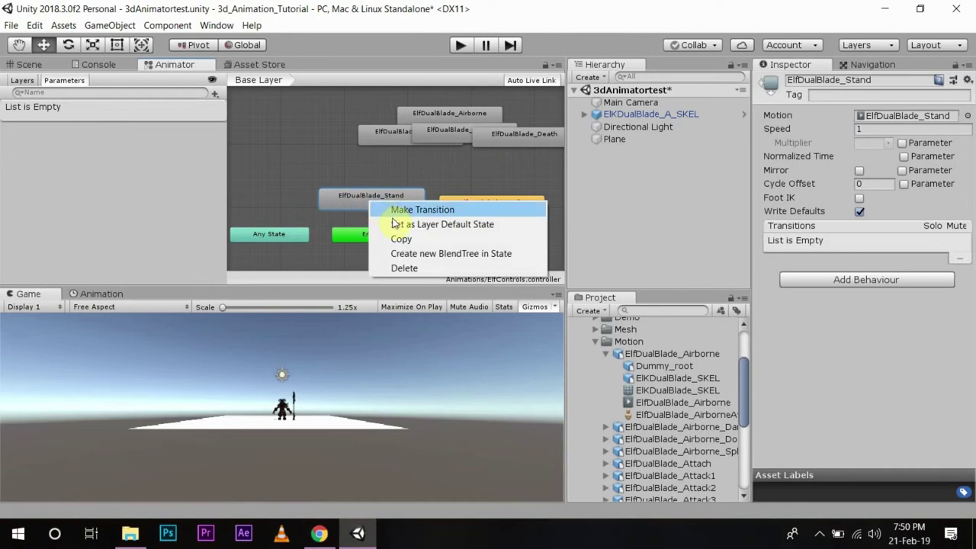
click(398, 224)
click(374, 241)
drag(374, 241, 374, 257)
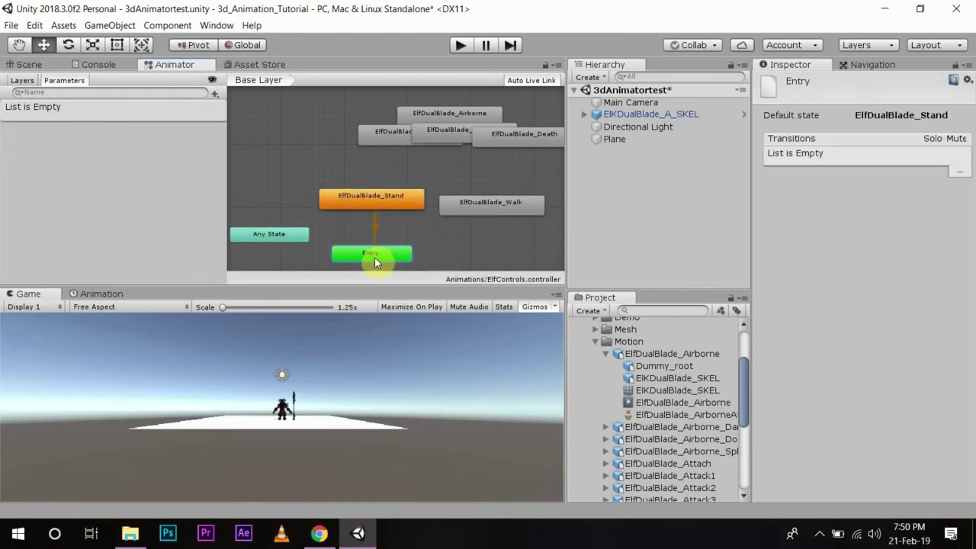
drag(380, 199, 382, 214)
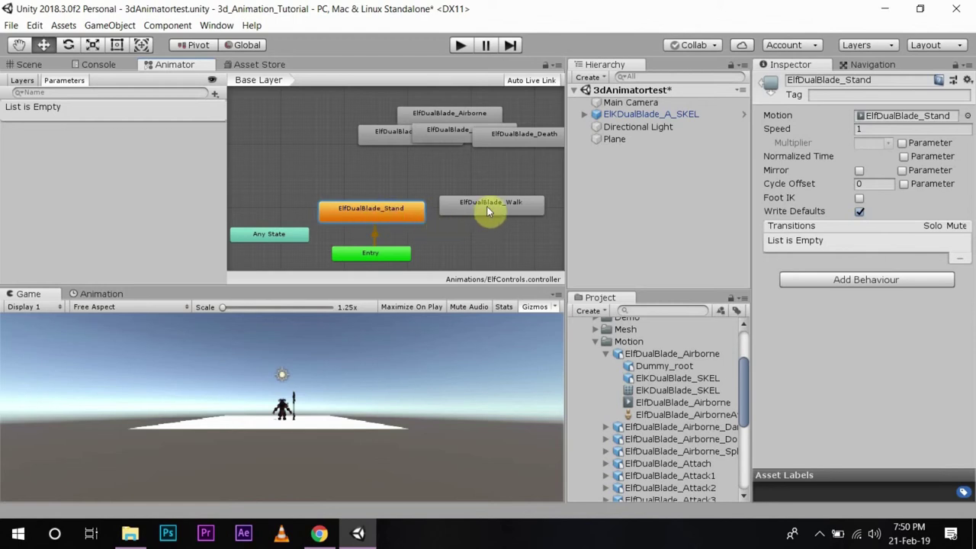
- Arrange Walk above Stand, Death beside Any State, Damage right and Attack1 left of Stand
drag(488, 206, 366, 171)
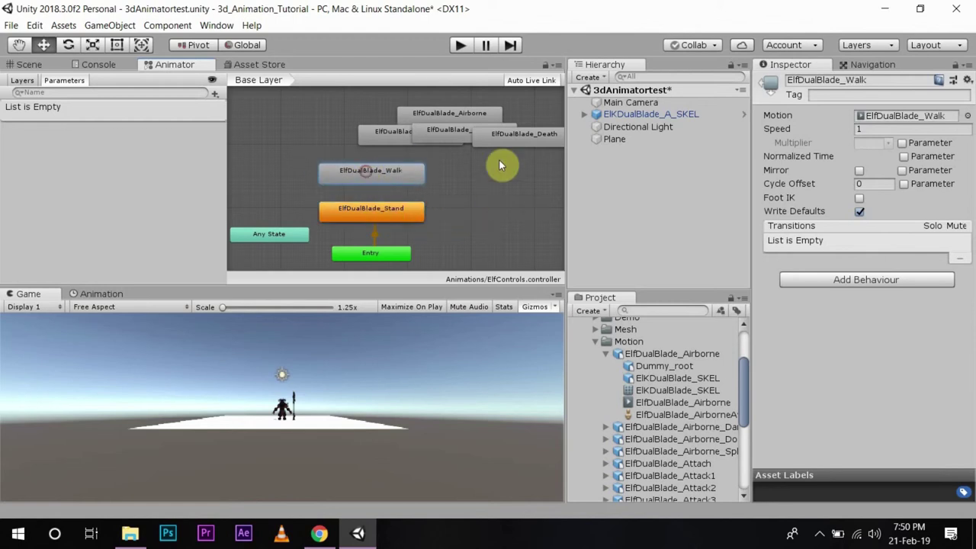
drag(524, 136, 443, 186)
drag(331, 178, 258, 193)
drag(356, 256, 387, 251)
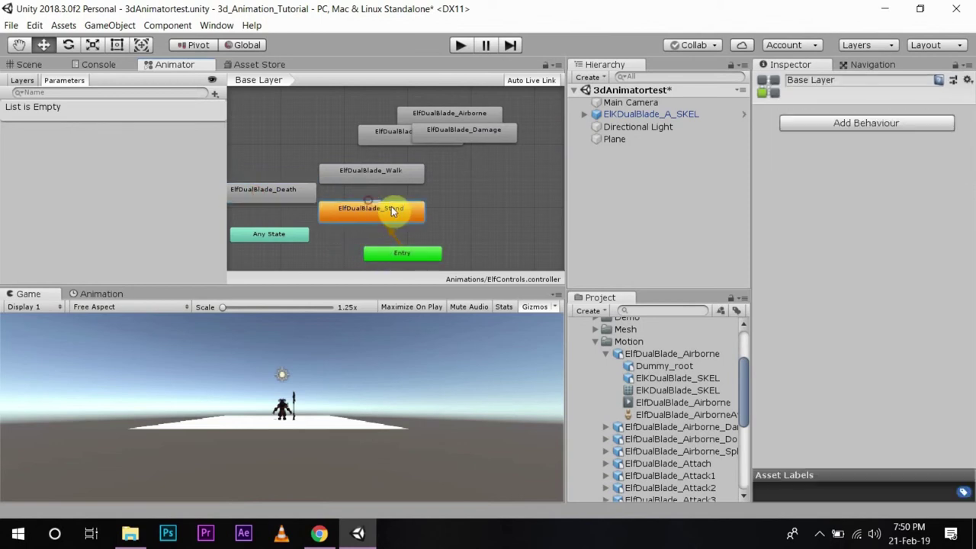
drag(469, 131, 549, 216)
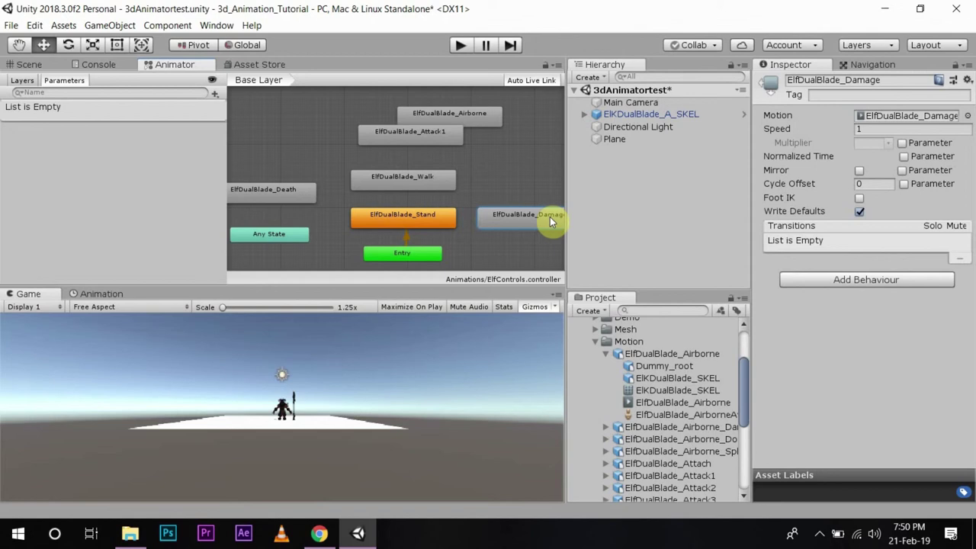
drag(420, 136, 361, 161)
click(450, 218)
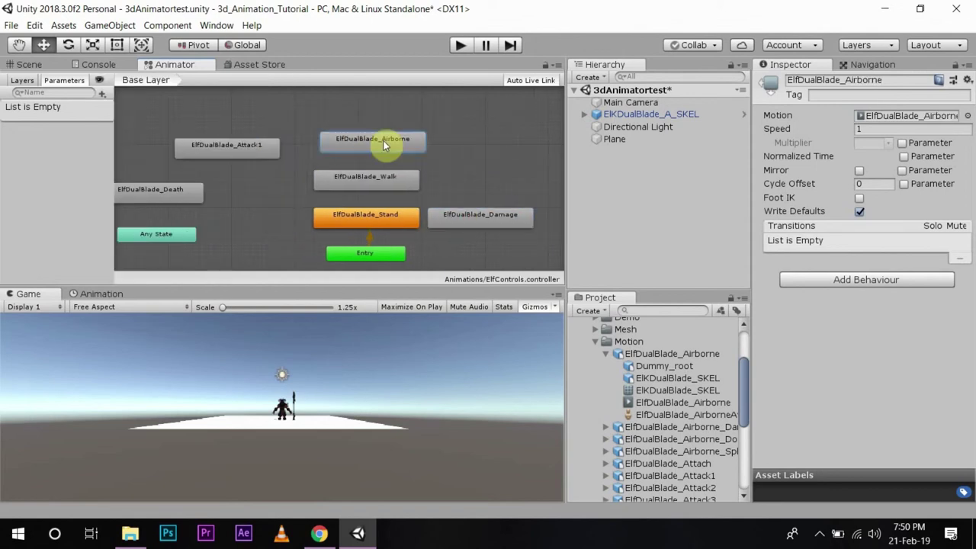
click(444, 183)
drag(444, 179, 444, 173)
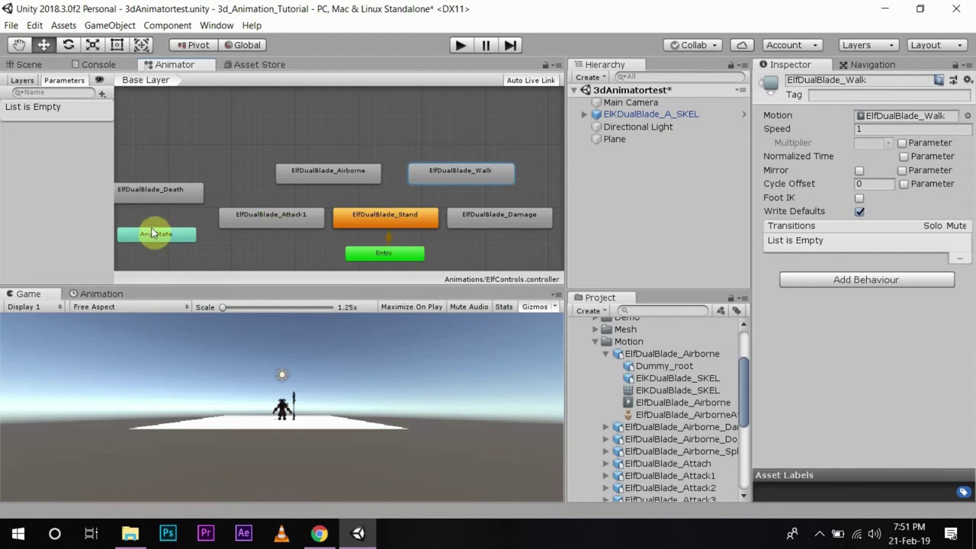
- Add a Walk bool parameter and a Damage trigger parameter to the animator
click(101, 95)
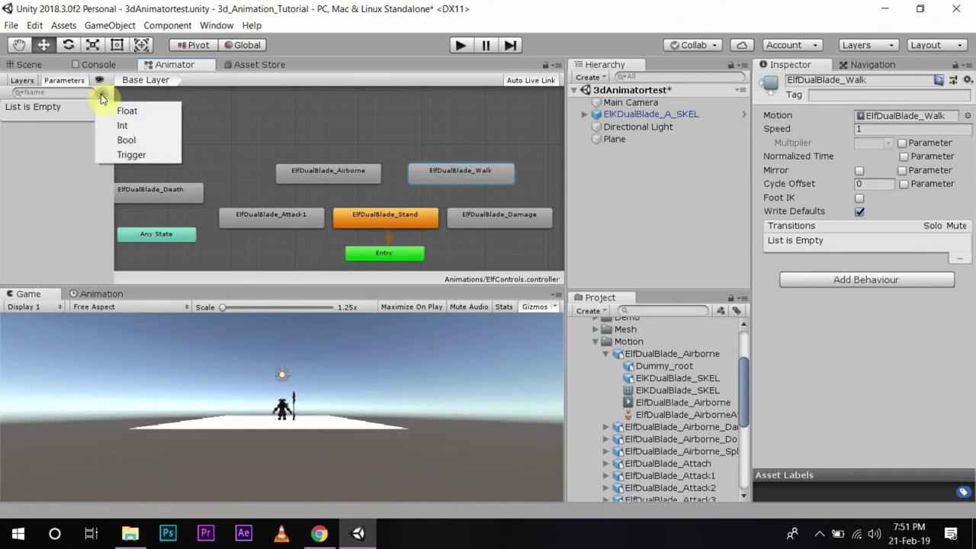
click(131, 140)
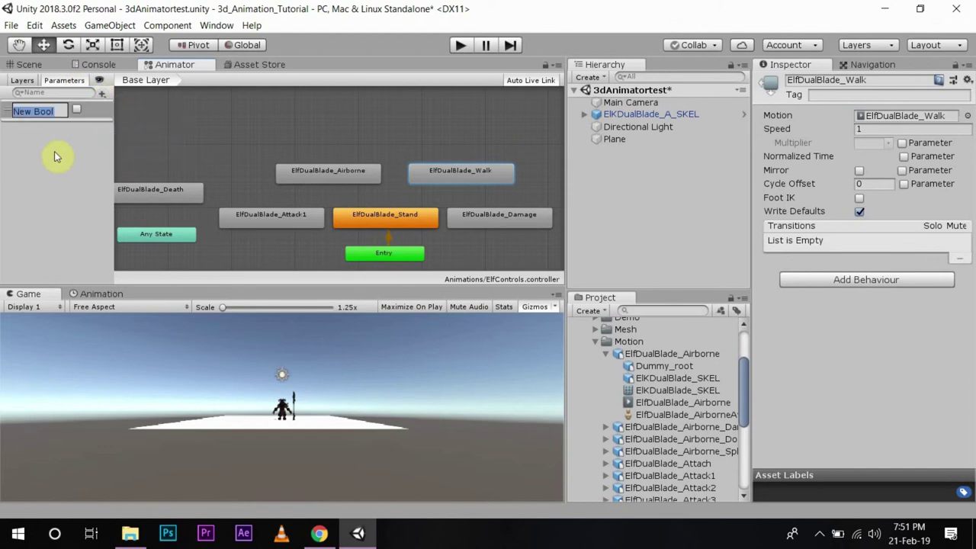
text(Walk)
key(Return)
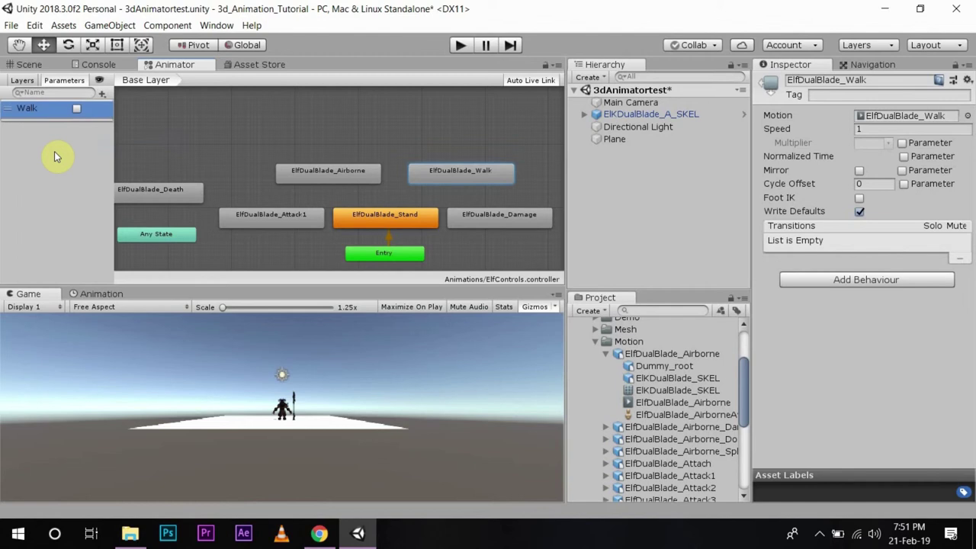
click(102, 92)
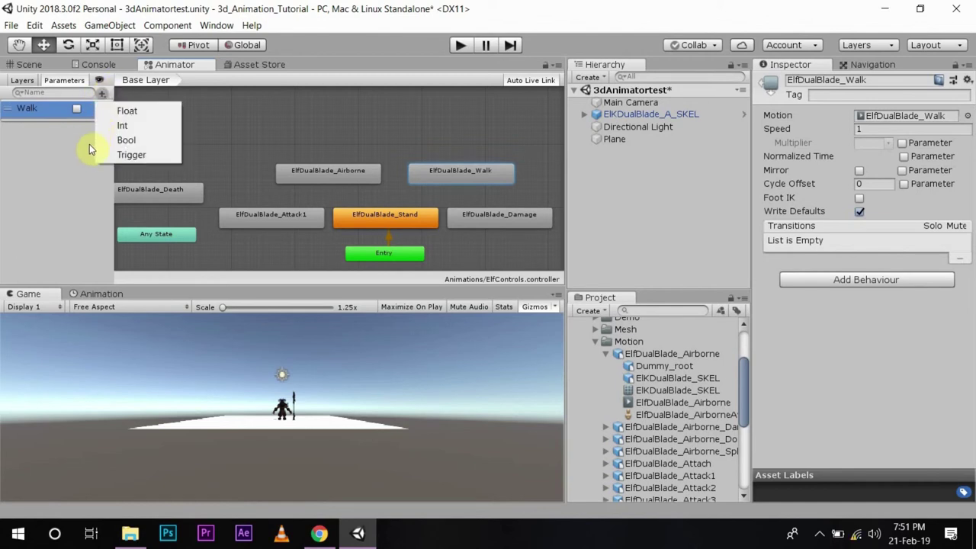
click(110, 146)
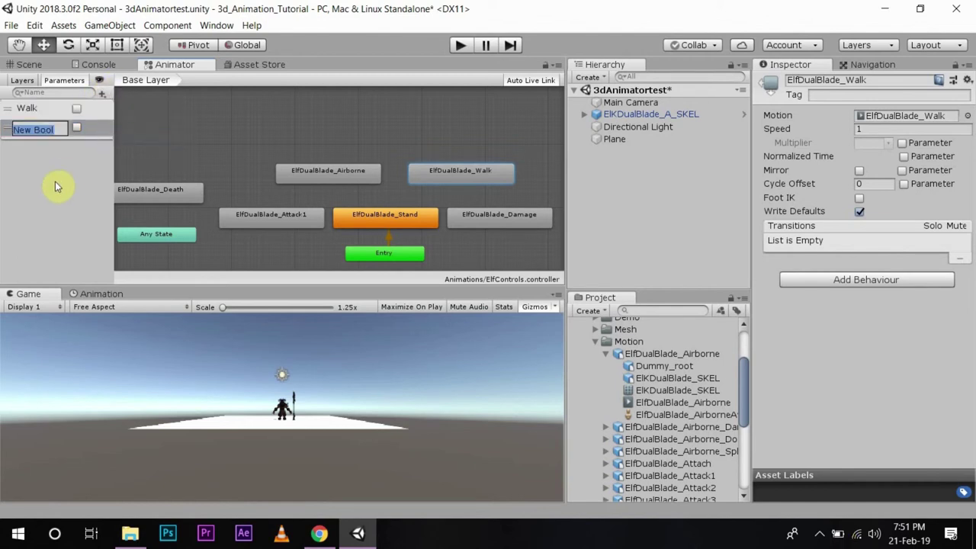
text(Dama)
click(102, 92)
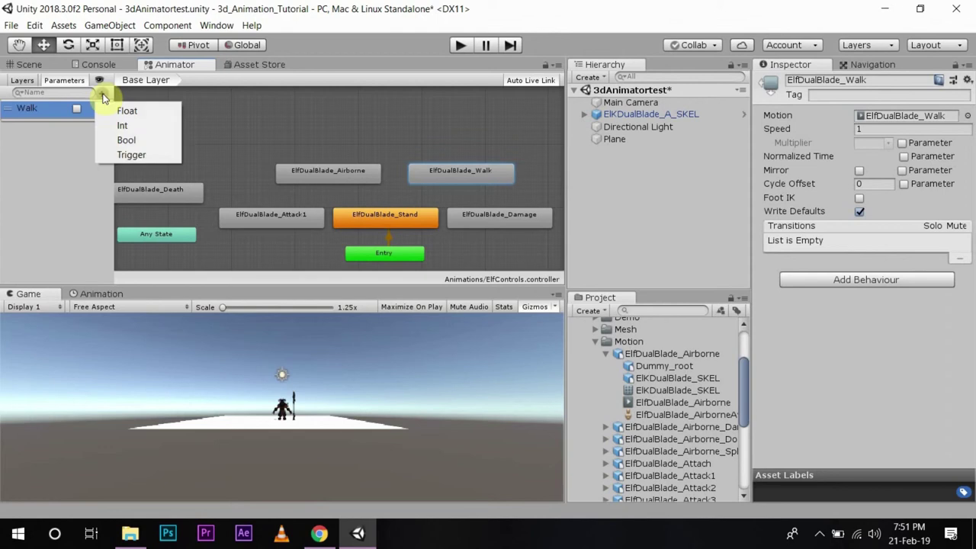
click(133, 152)
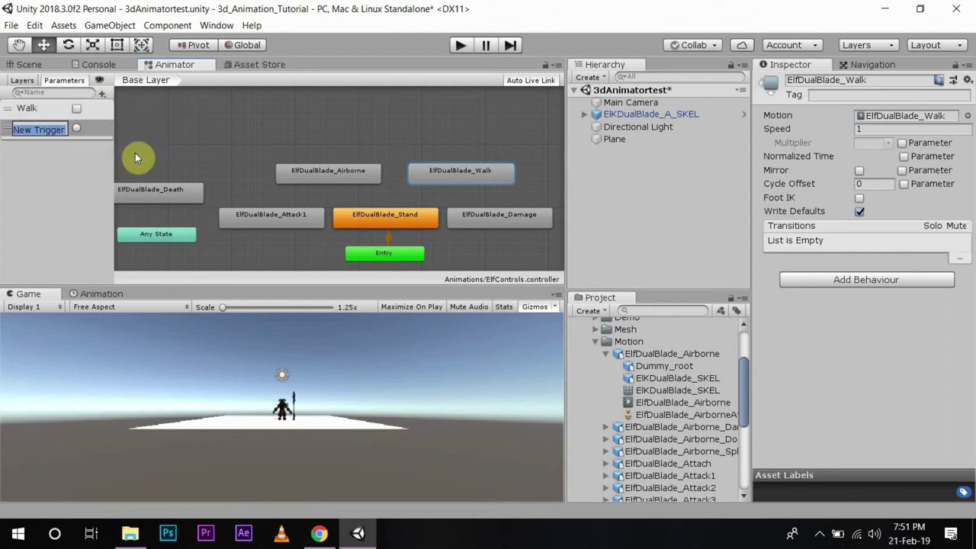
text(Damage)
key(Return)
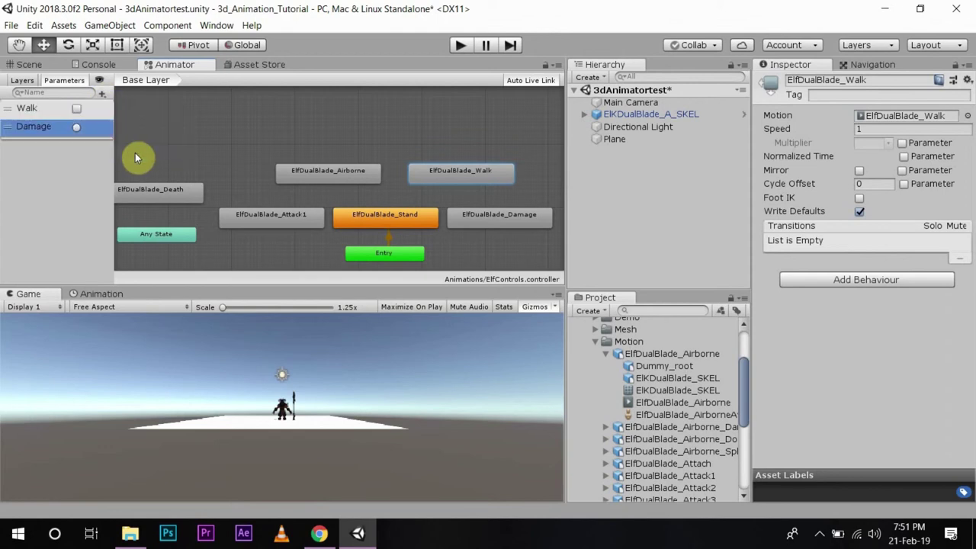
- Add an Attack bool parameter plus Jump and Death trigger parameters
click(102, 92)
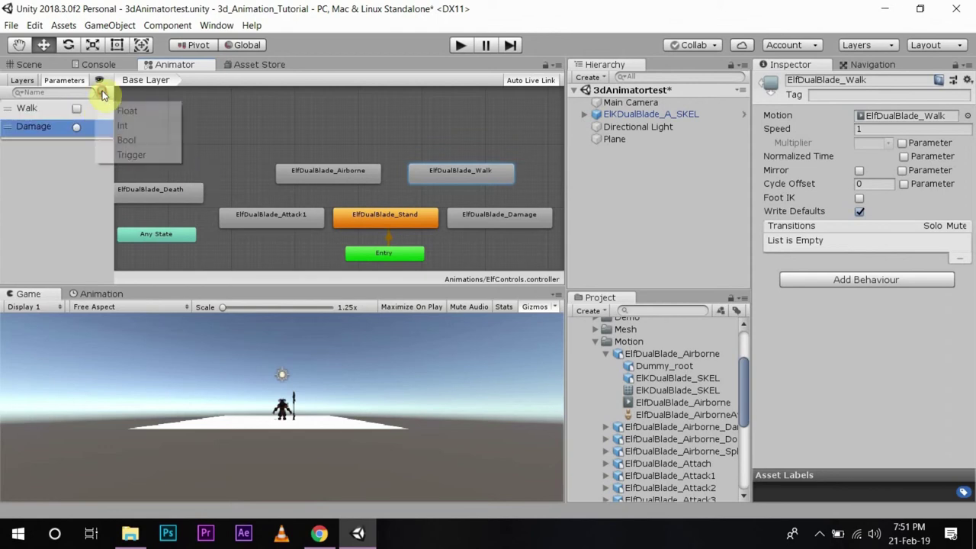
click(125, 141)
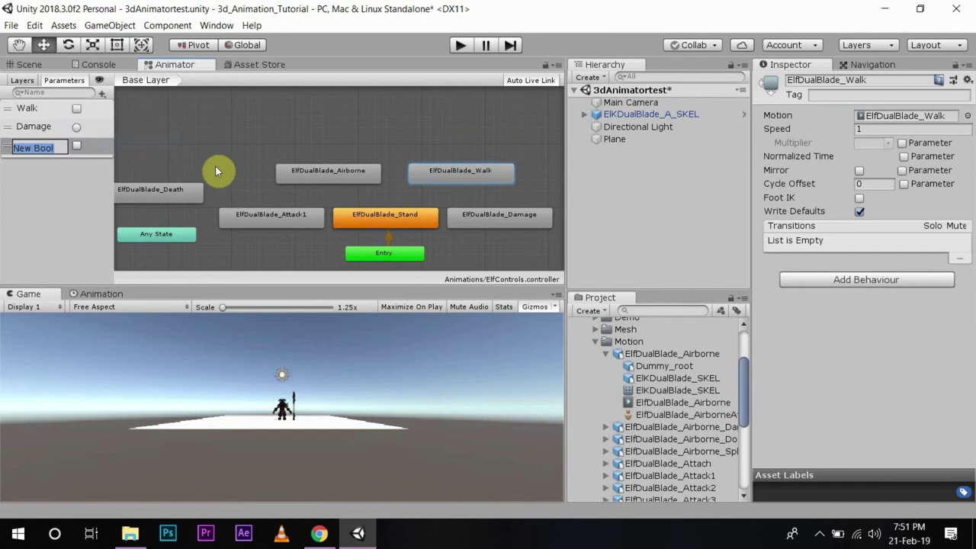
text(Attack)
key(Return)
click(103, 95)
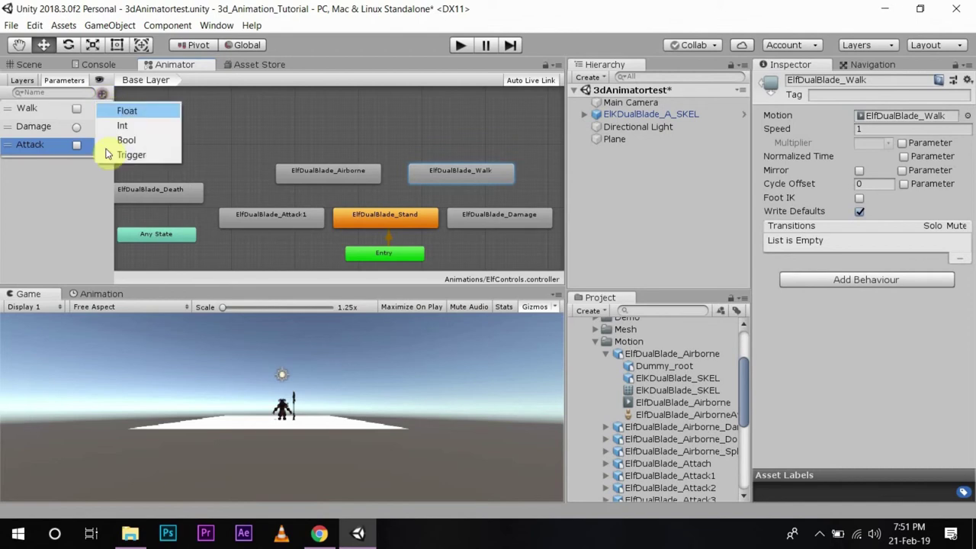
click(122, 152)
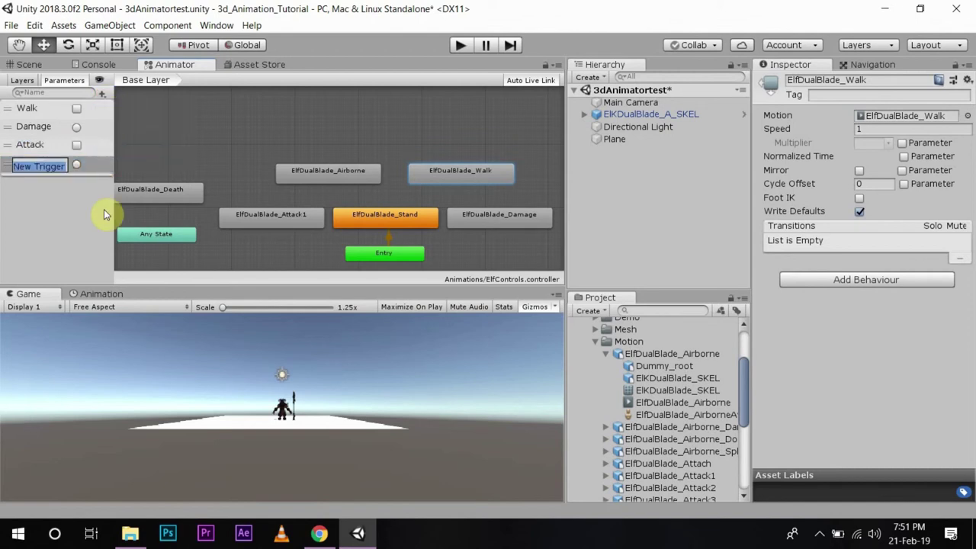
text(Jump)
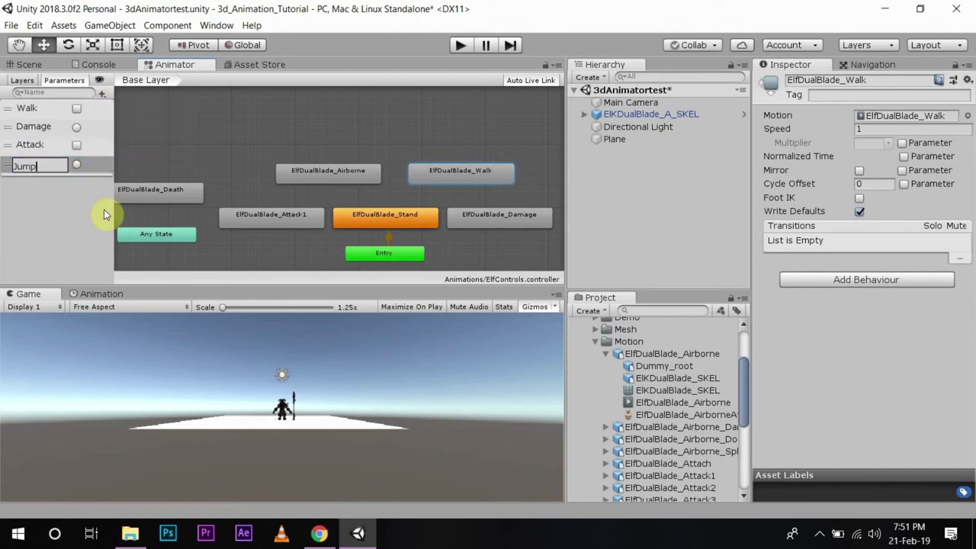
key(Return)
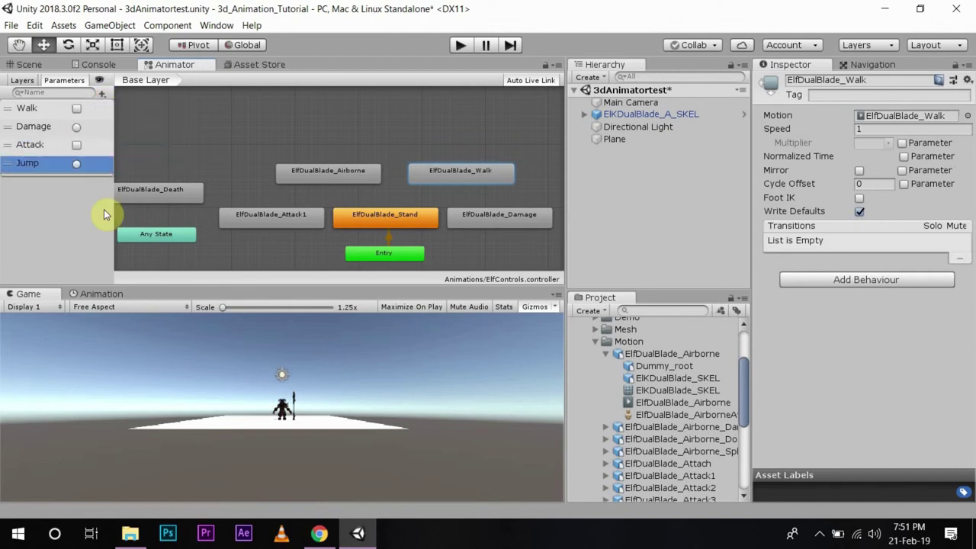
click(99, 92)
click(136, 156)
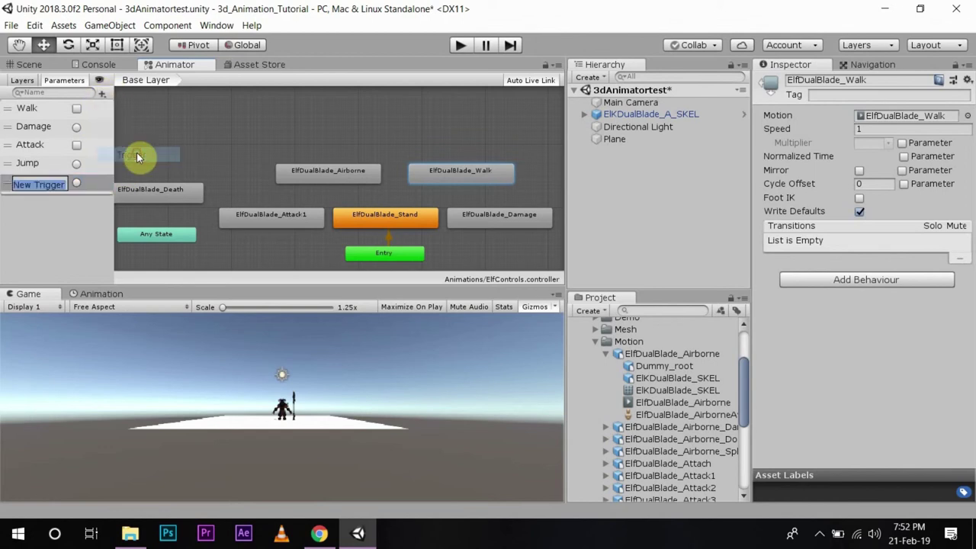
text(Death)
key(Return)
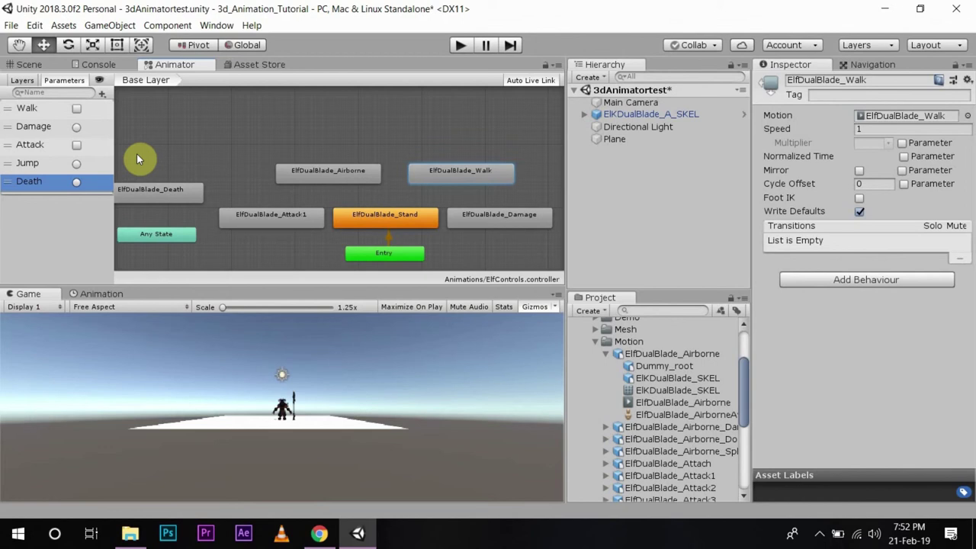
- Create an Any State → ElfDualBlade_Death transition conditioned on the Death trigger, then save the scene
right_click(155, 239)
click(170, 239)
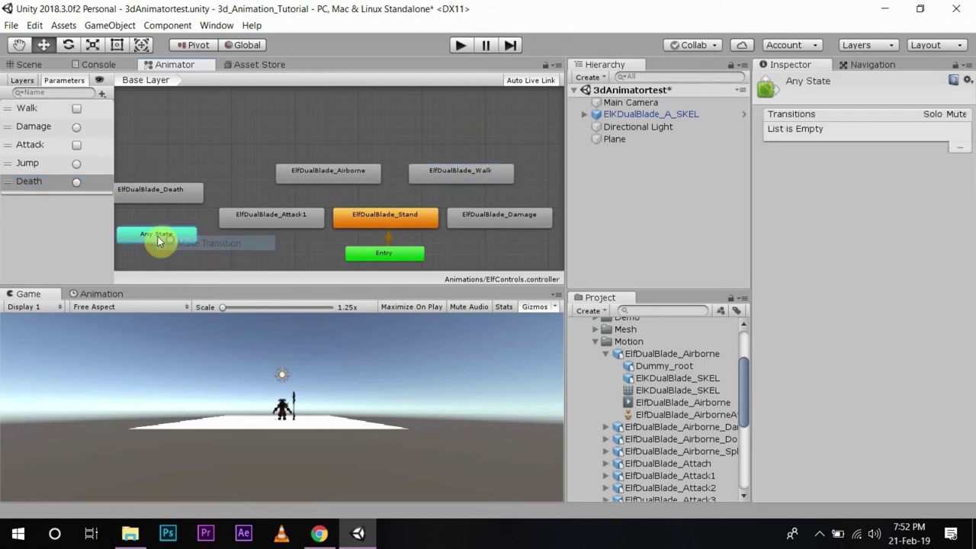
click(160, 189)
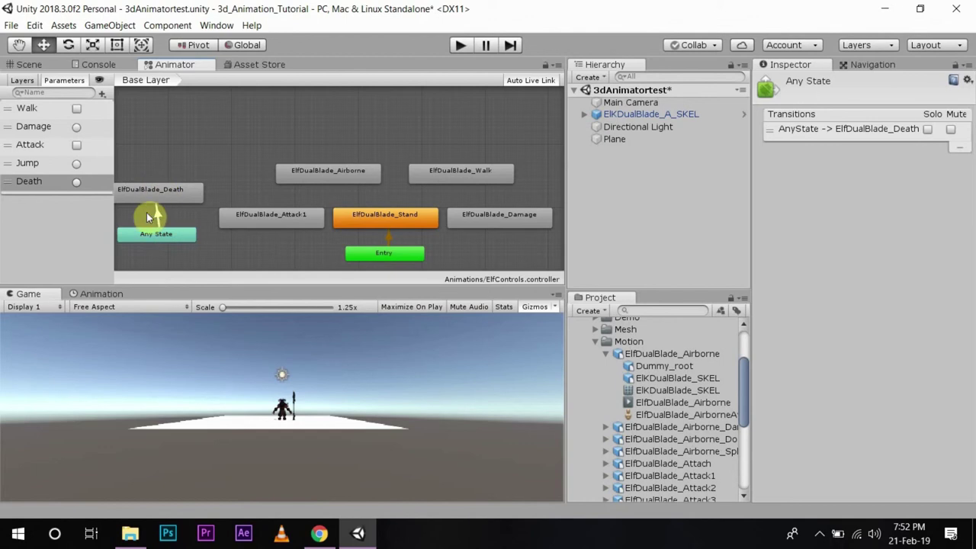
click(158, 215)
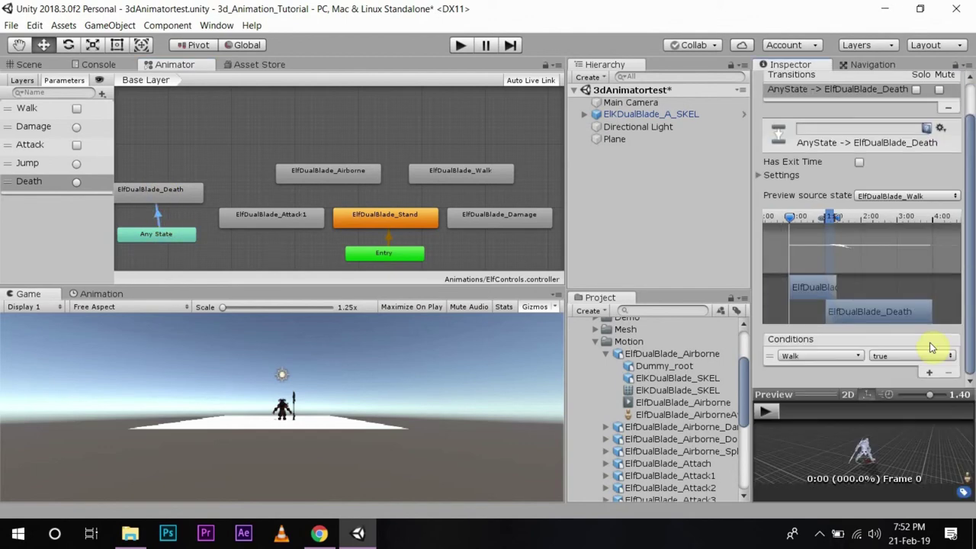
click(832, 357)
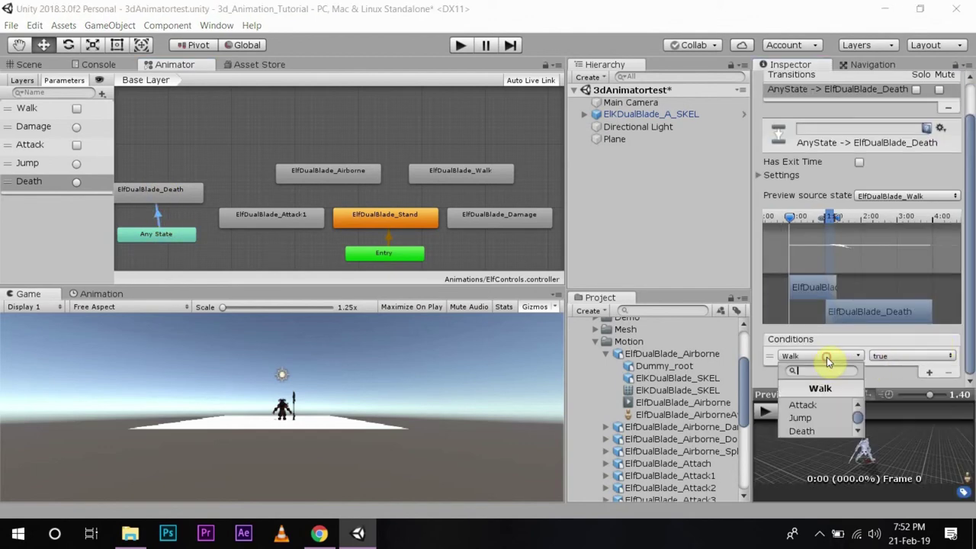
click(818, 431)
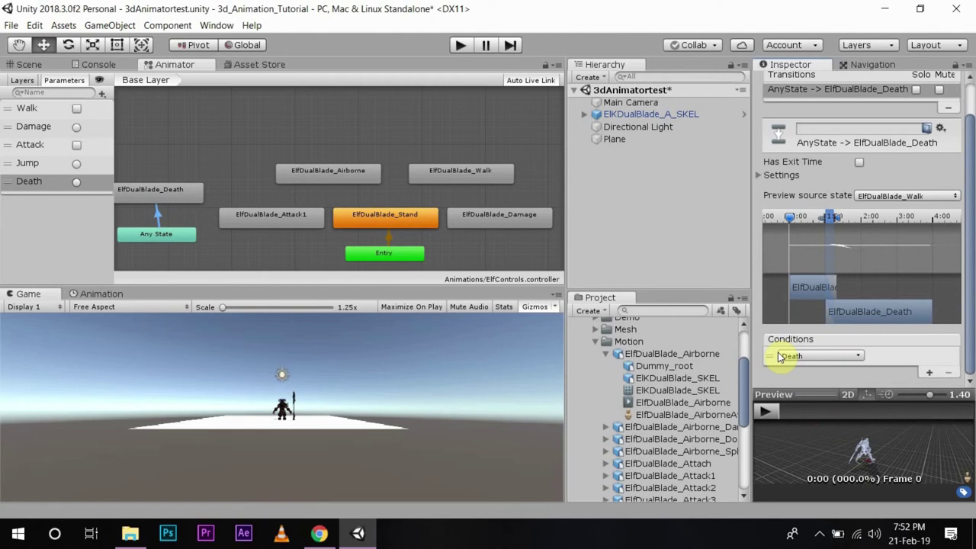
key(ctrl+s)
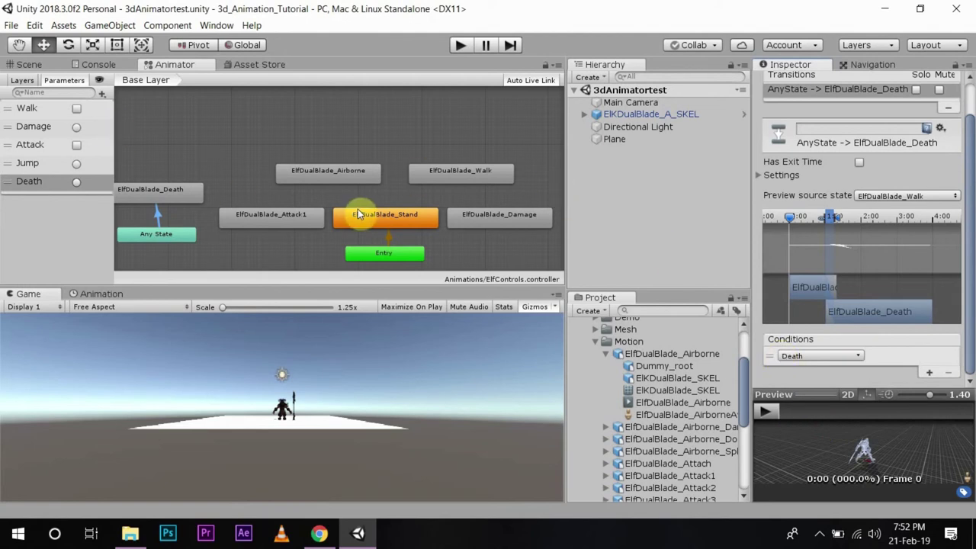
- Create transitions from ElfDualBlade_Stand to ElfDualBlade_Walk and back
click(386, 218)
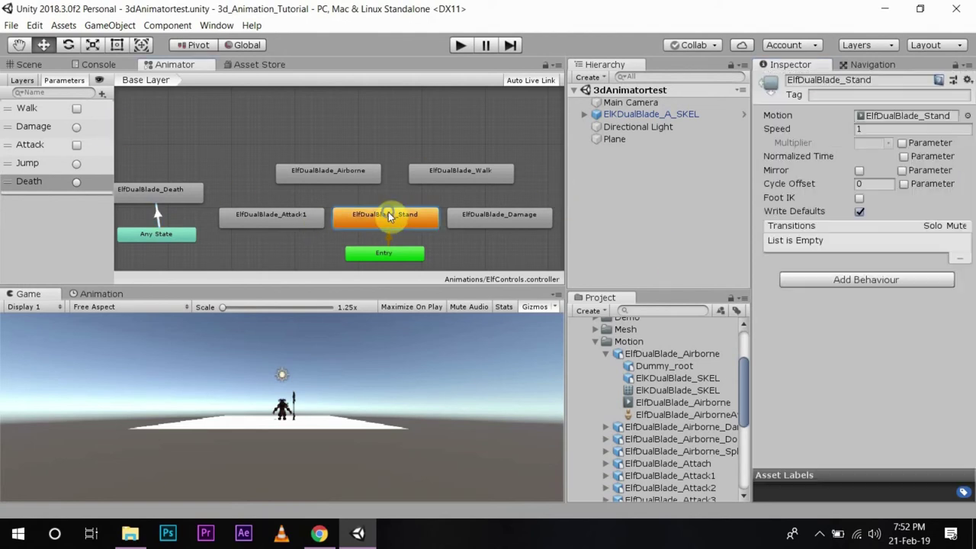
right_click(389, 218)
click(421, 221)
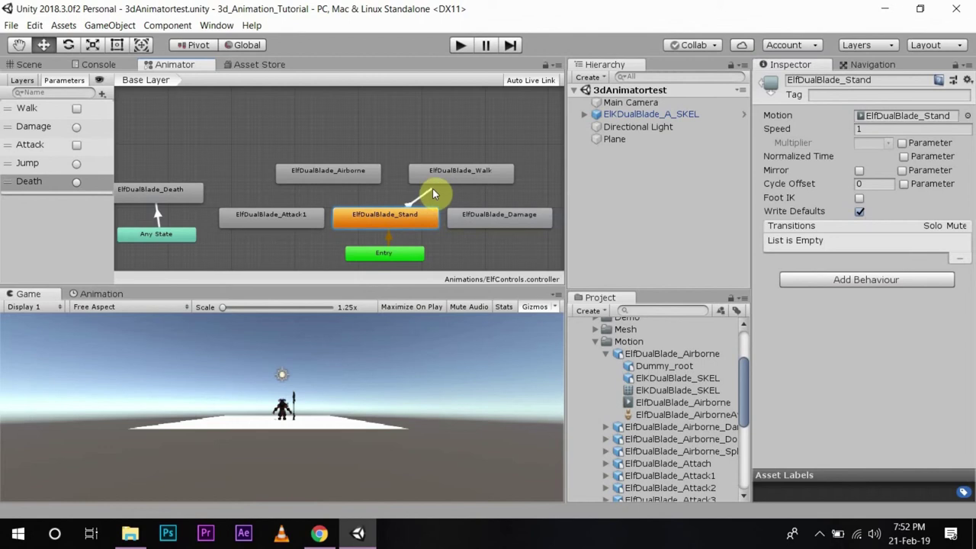
click(429, 174)
right_click(414, 163)
click(446, 175)
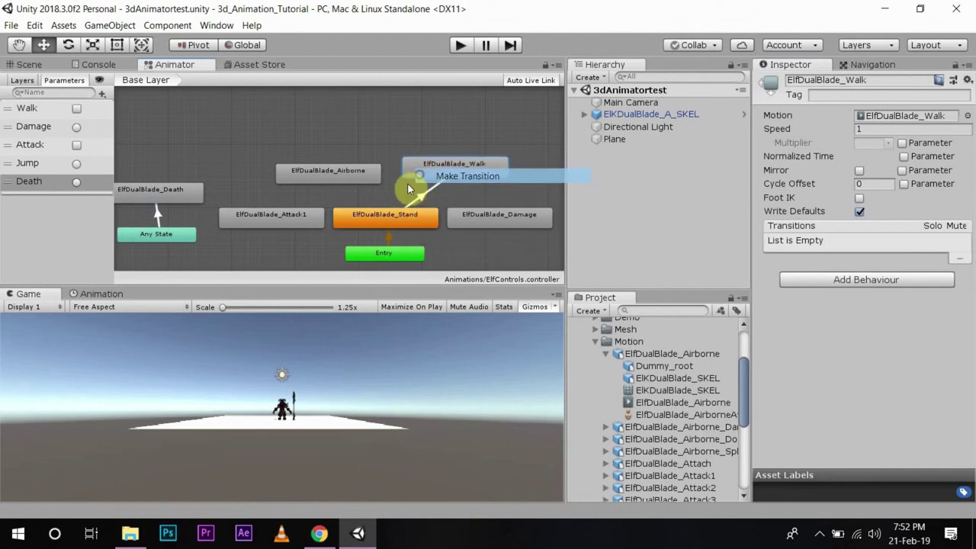
click(384, 210)
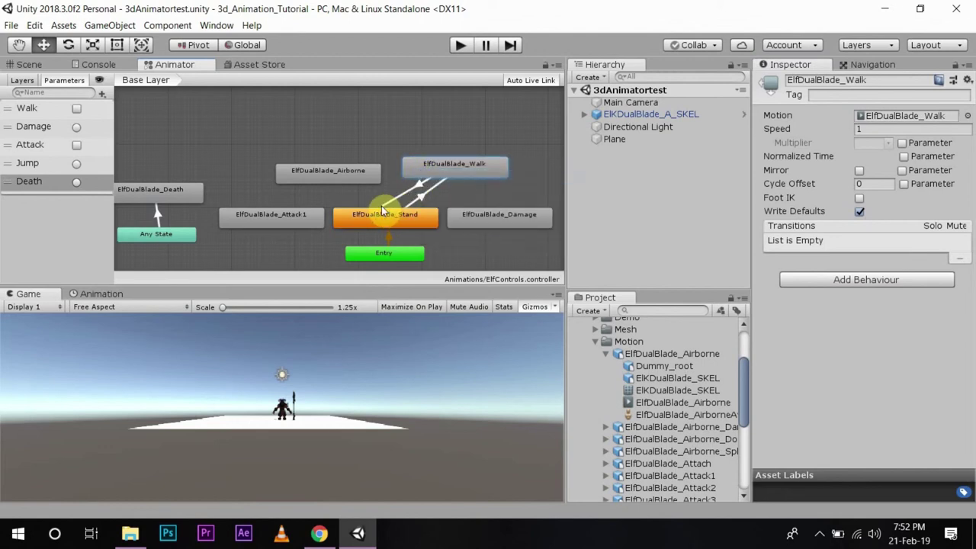
- Add a condition to Stand→Walk and make Walk→Stand require Walk false
click(423, 201)
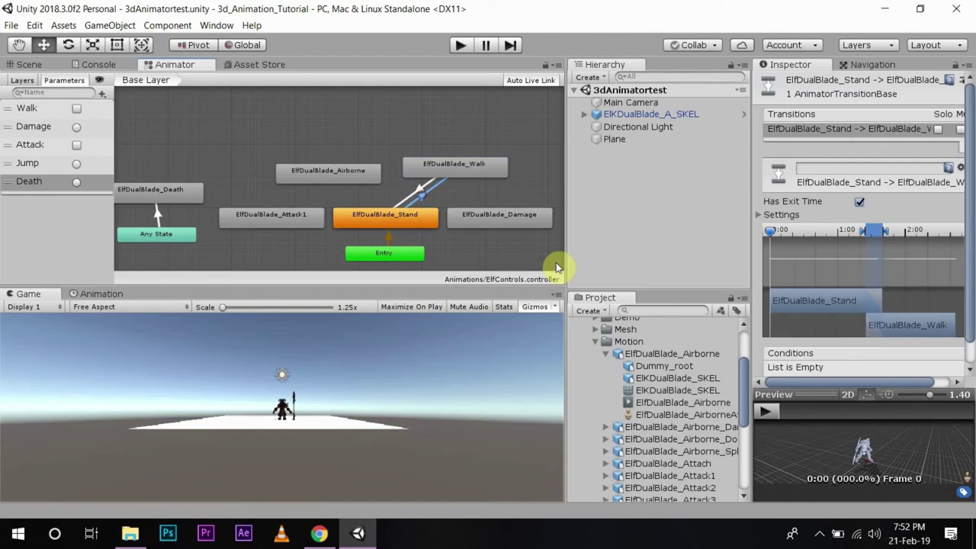
scroll(962, 287, down, 1)
click(951, 360)
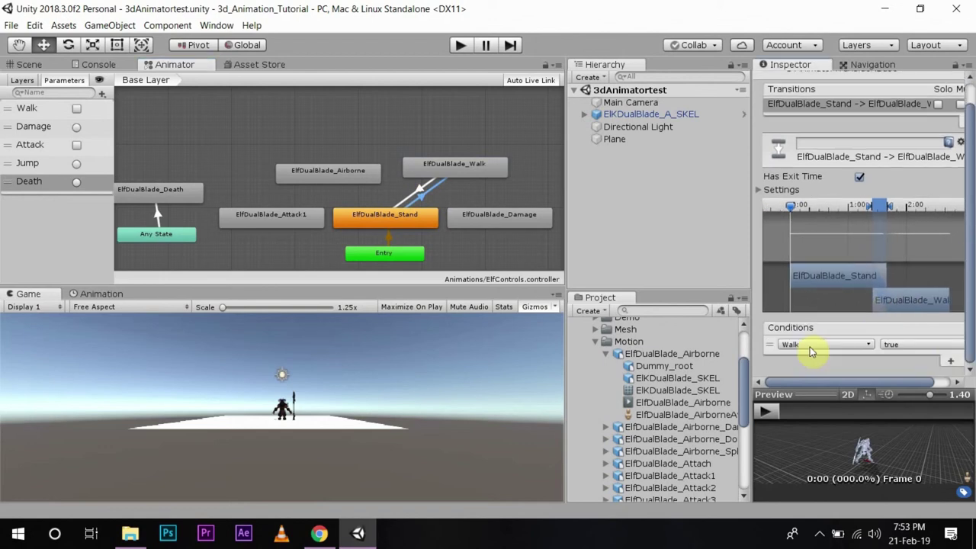
click(421, 191)
click(950, 361)
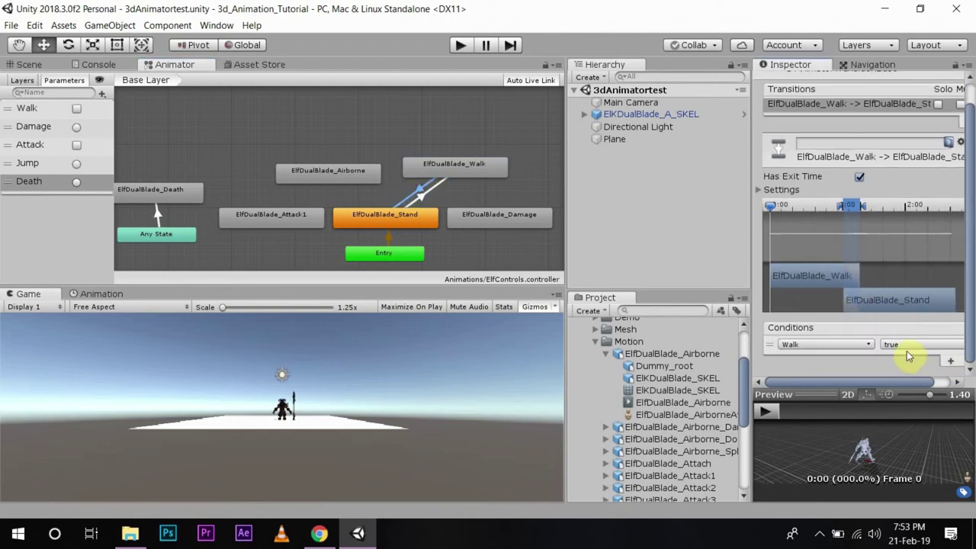
click(861, 344)
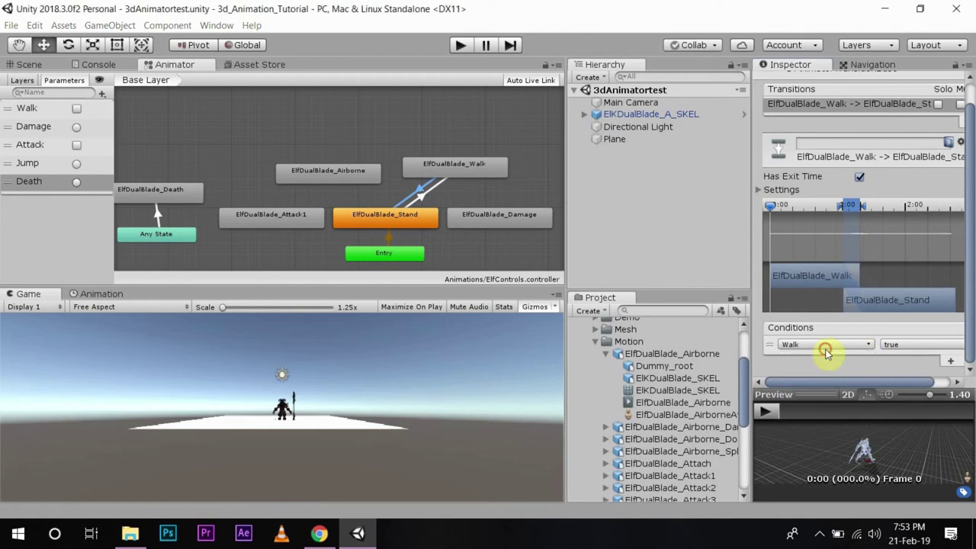
click(885, 343)
click(902, 374)
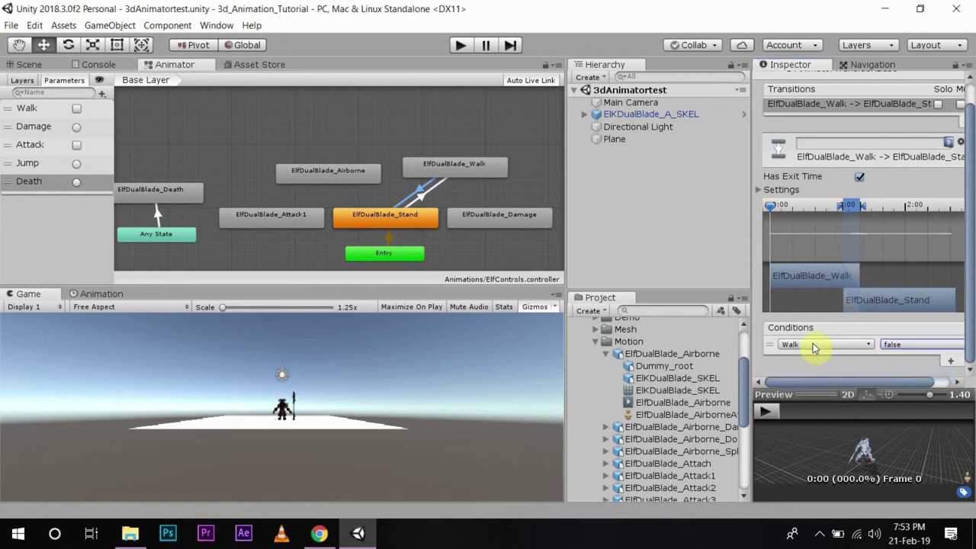
- Begin a new transition from the Walk state toward Damage
right_click(454, 163)
click(488, 173)
click(470, 213)
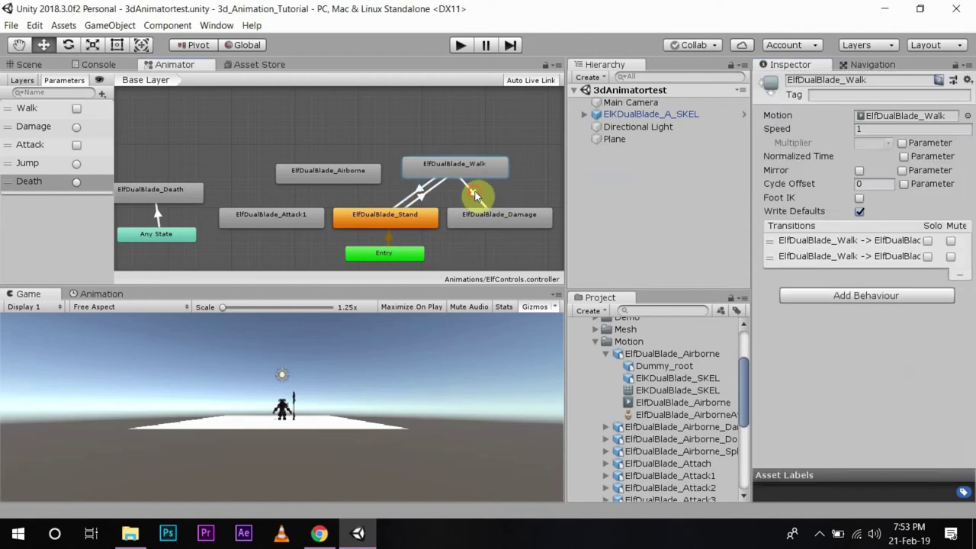
- Connect the Walk transition to Damage, conditioned on the Damage parameter
click(474, 195)
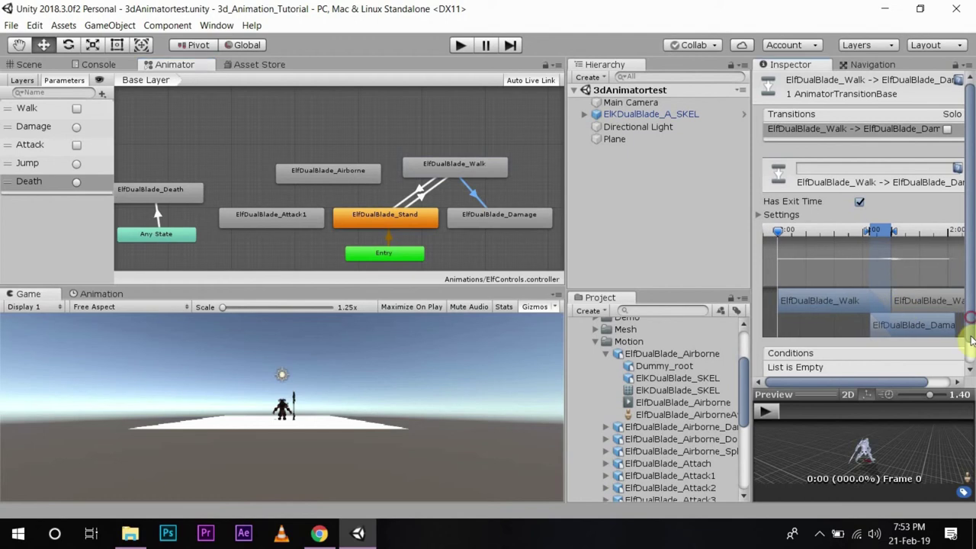
scroll(972, 358, down, 1)
click(959, 361)
click(842, 341)
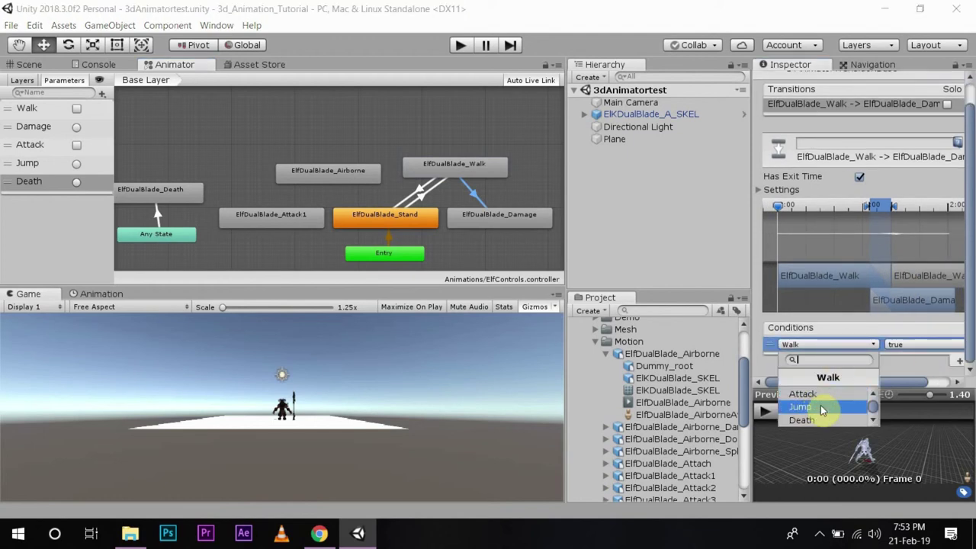
click(873, 421)
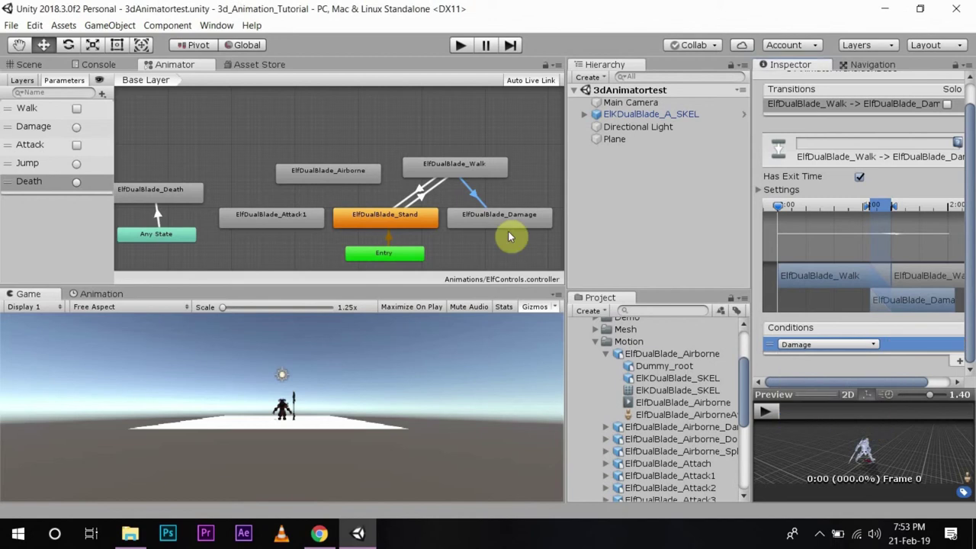
- Add a Stand→Damage transition and shift the Damage state further right
right_click(410, 218)
click(427, 225)
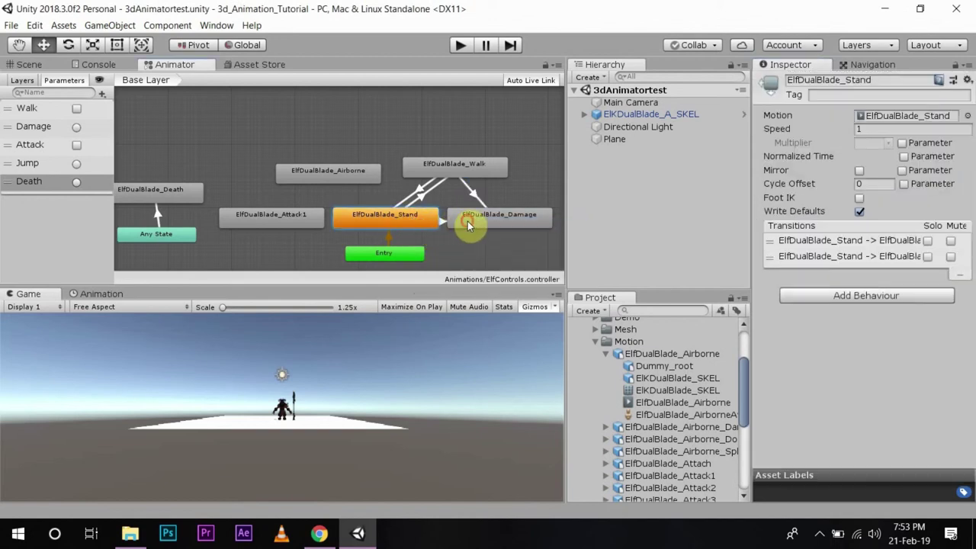
click(469, 224)
drag(469, 224, 492, 225)
click(458, 221)
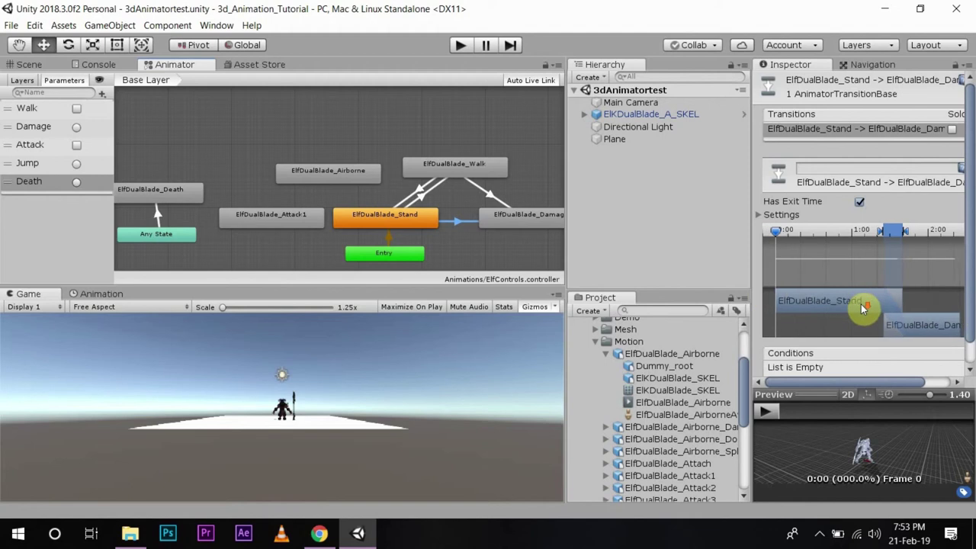
scroll(965, 326, down, 1)
- Create transitions between Walk and Airborne in both directions
click(845, 405)
click(414, 163)
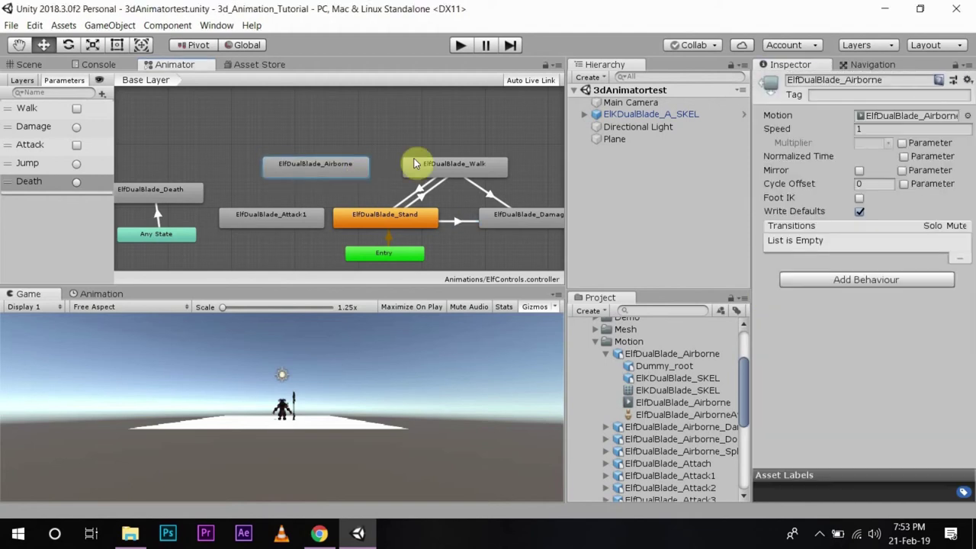
right_click(406, 167)
click(439, 170)
click(356, 167)
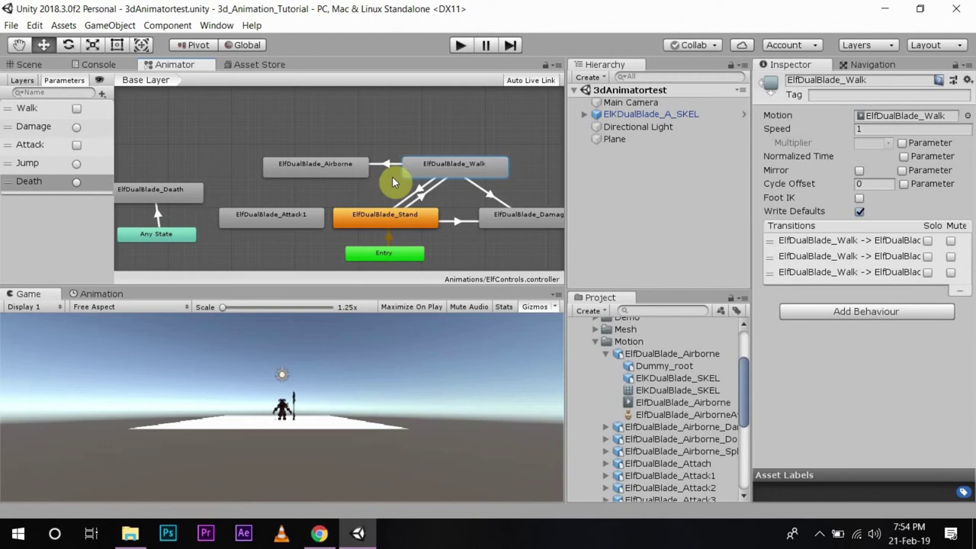
right_click(356, 179)
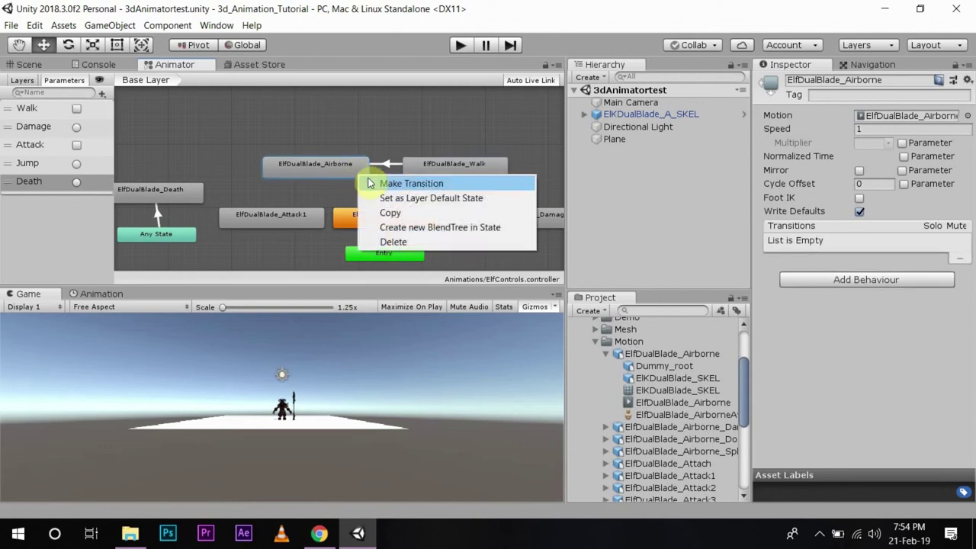
click(375, 183)
click(415, 167)
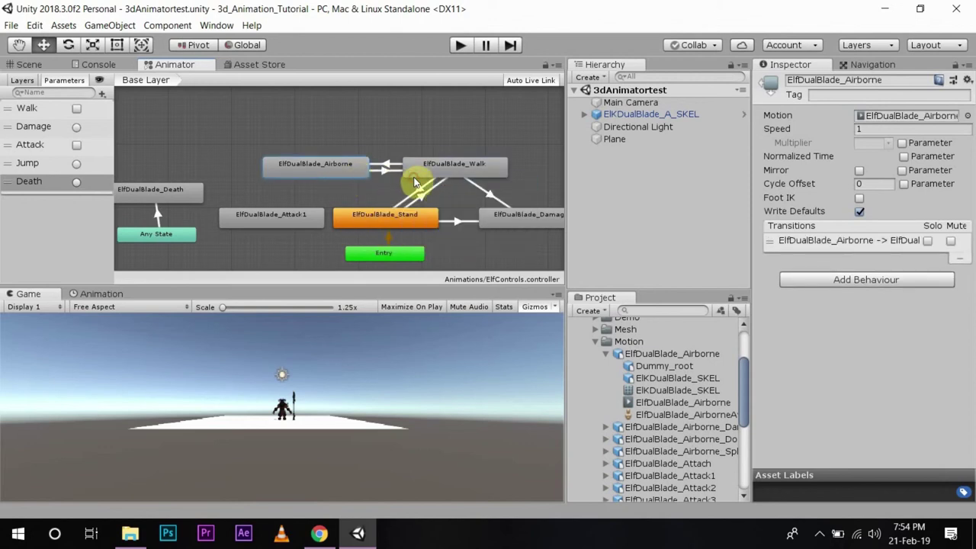
- Give the Walk→Airborne transition a Jump condition
click(386, 165)
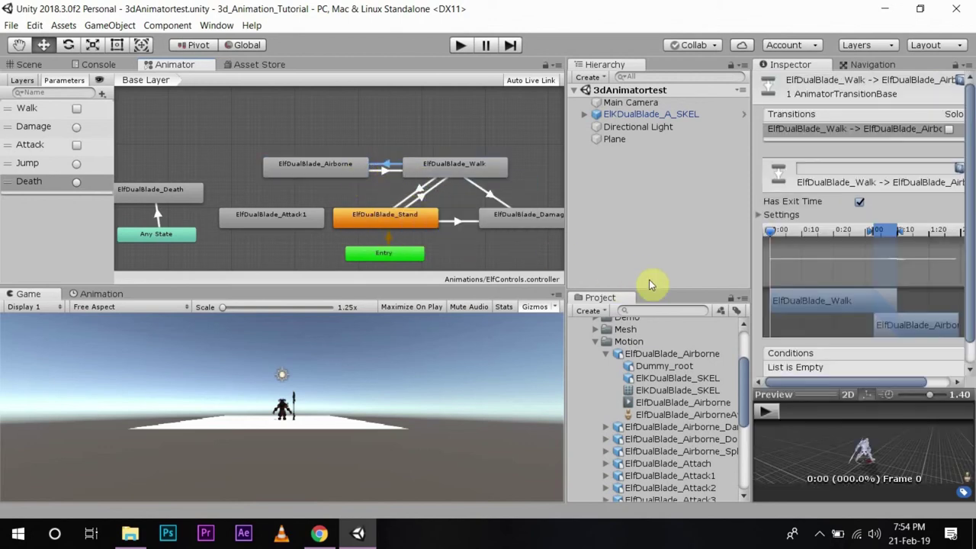
scroll(945, 359, down, 1)
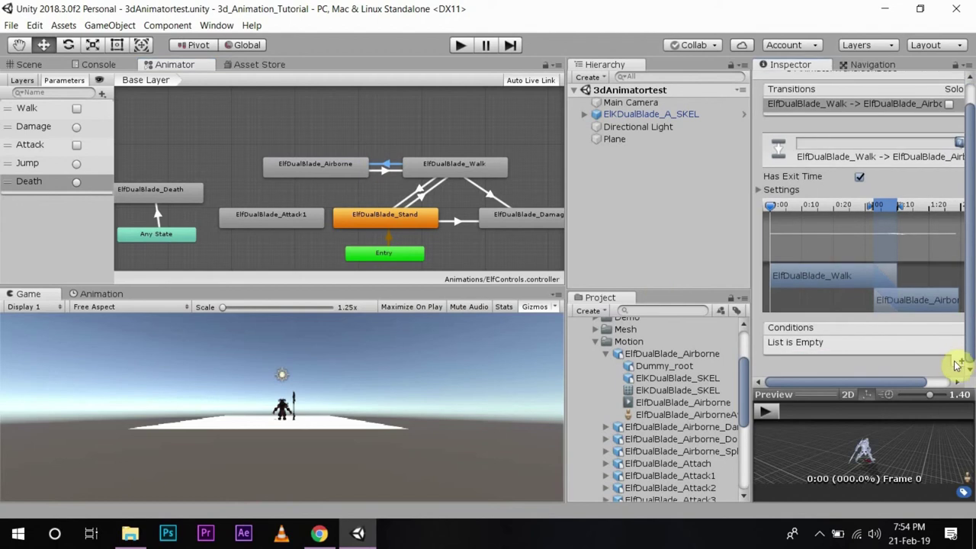
click(960, 362)
click(850, 346)
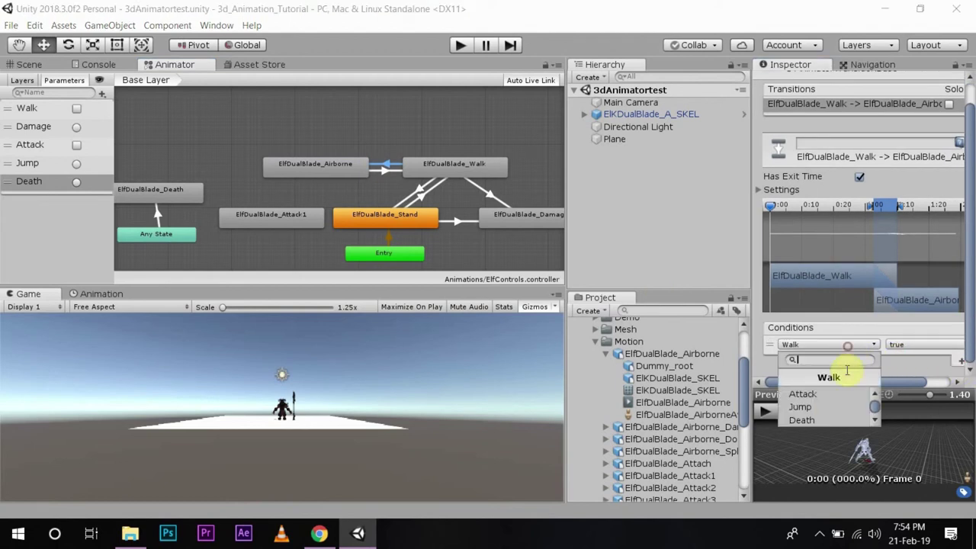
click(828, 406)
- Add a transition from Stand to Airborne
click(382, 175)
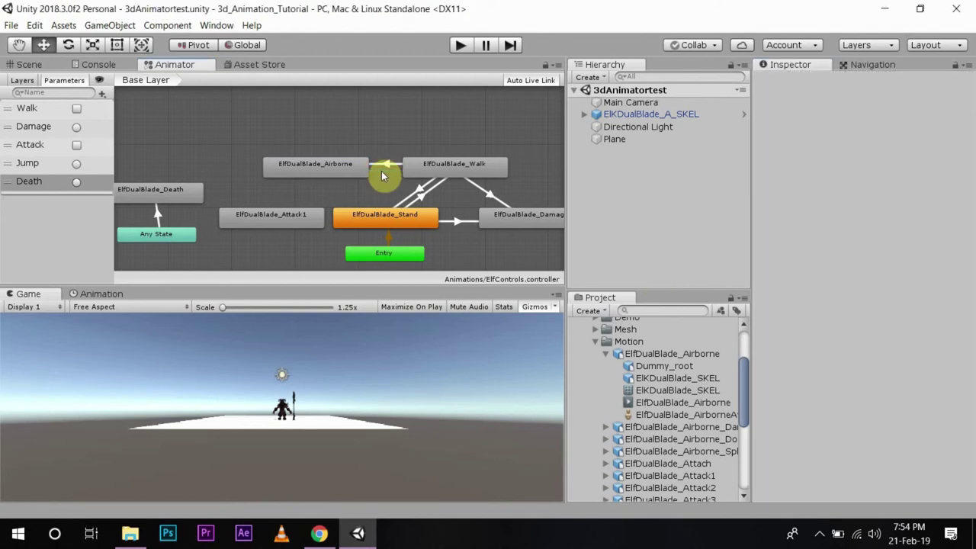
right_click(378, 216)
click(400, 224)
click(328, 169)
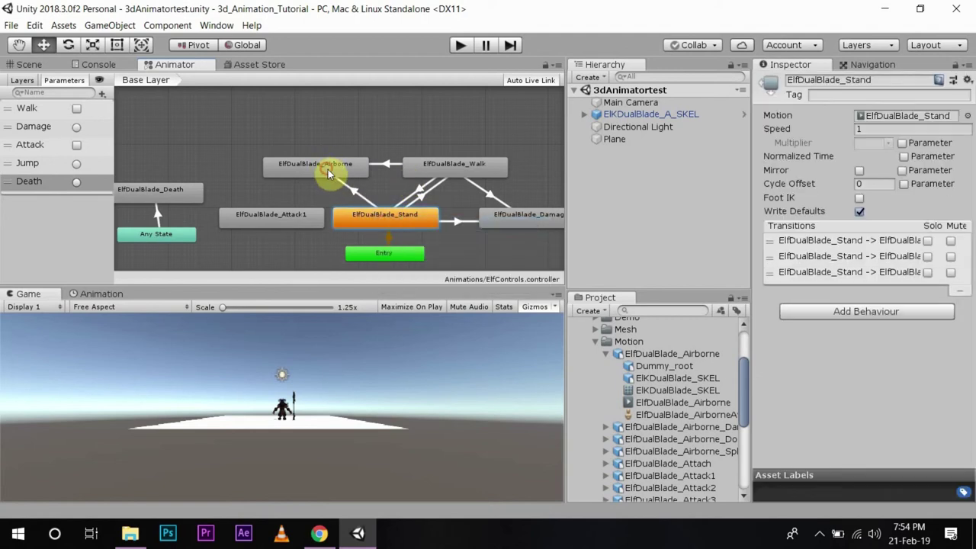
- Place Attack1 above Walk and add a Walk→Attack1 transition conditioned on Attack
click(358, 195)
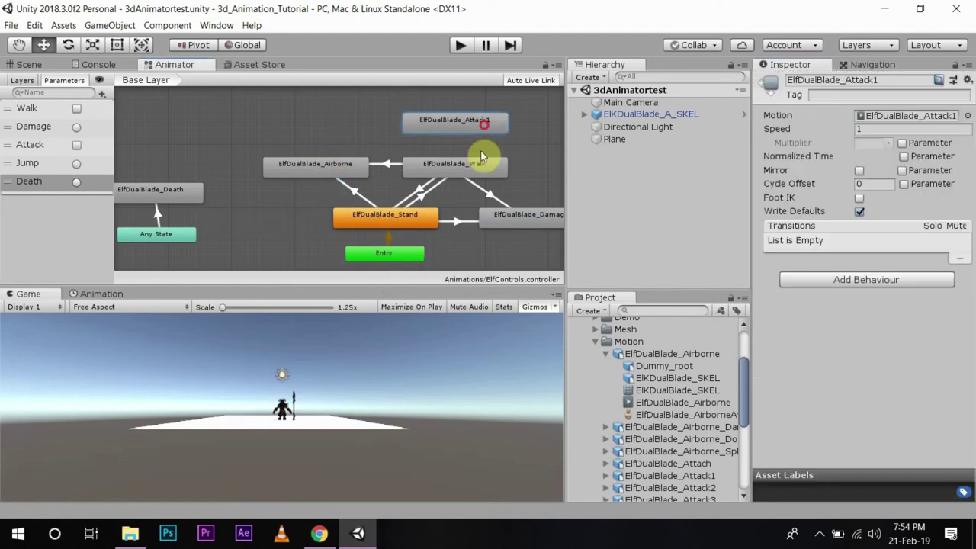
click(482, 164)
right_click(482, 164)
click(504, 172)
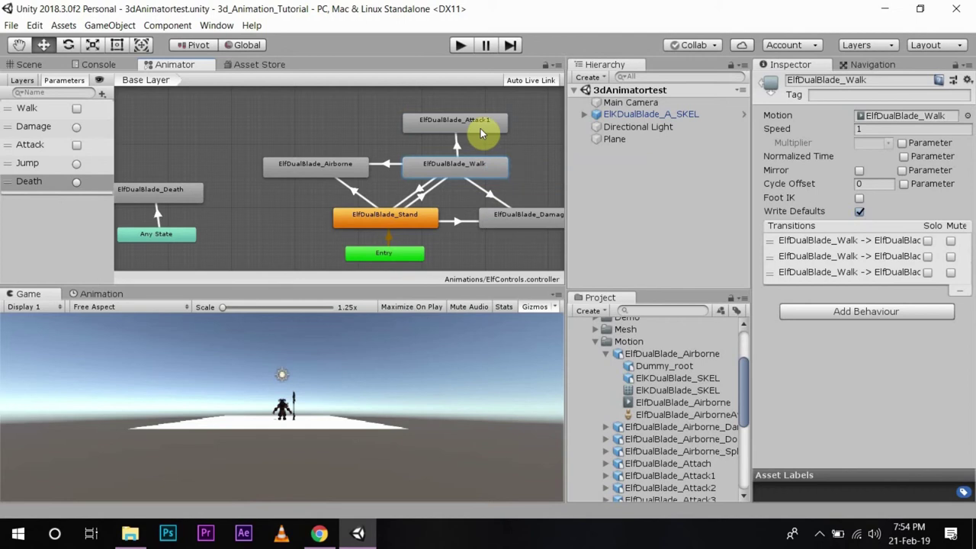
click(480, 134)
click(860, 288)
click(869, 344)
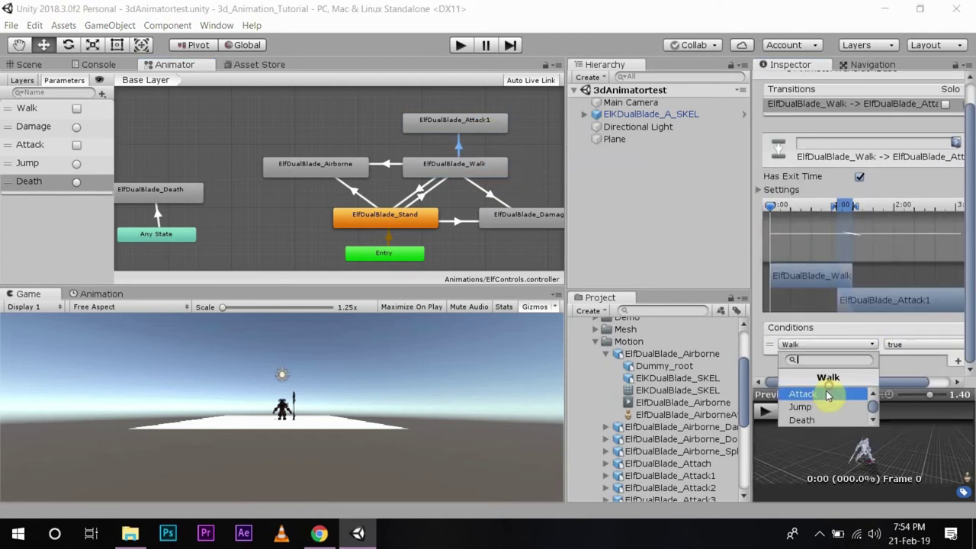
click(839, 388)
- Add a return transition from Attack1 back to Walk
click(443, 137)
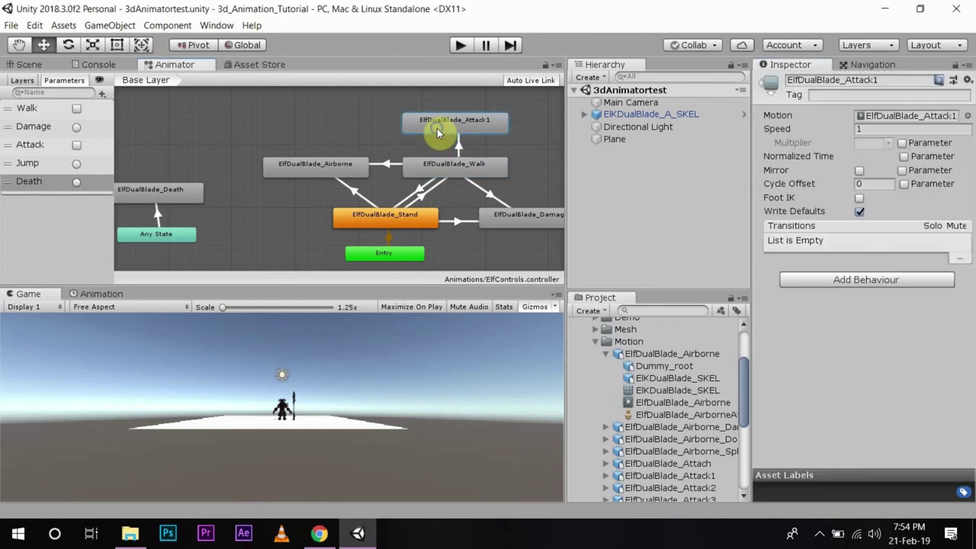
right_click(441, 140)
click(458, 138)
click(449, 163)
click(455, 145)
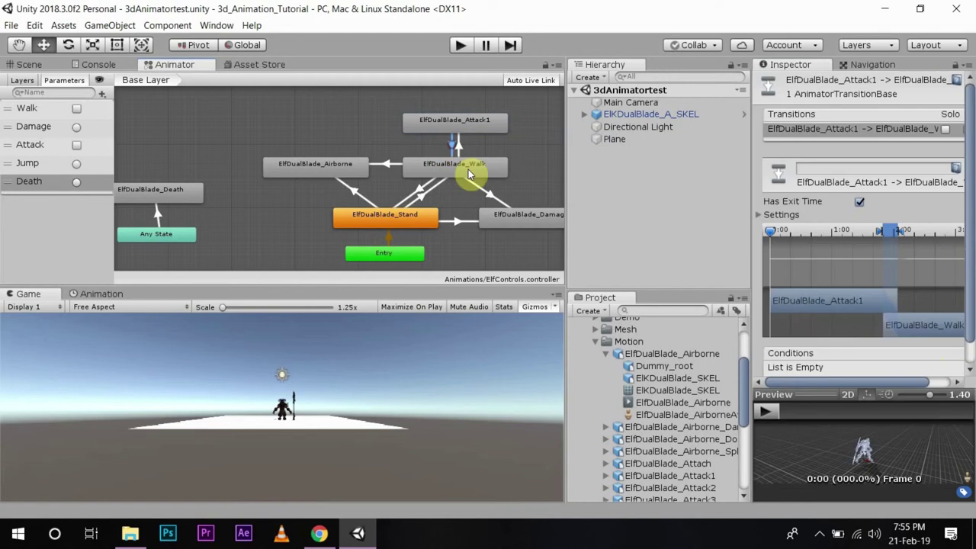
scroll(962, 335, down, 1)
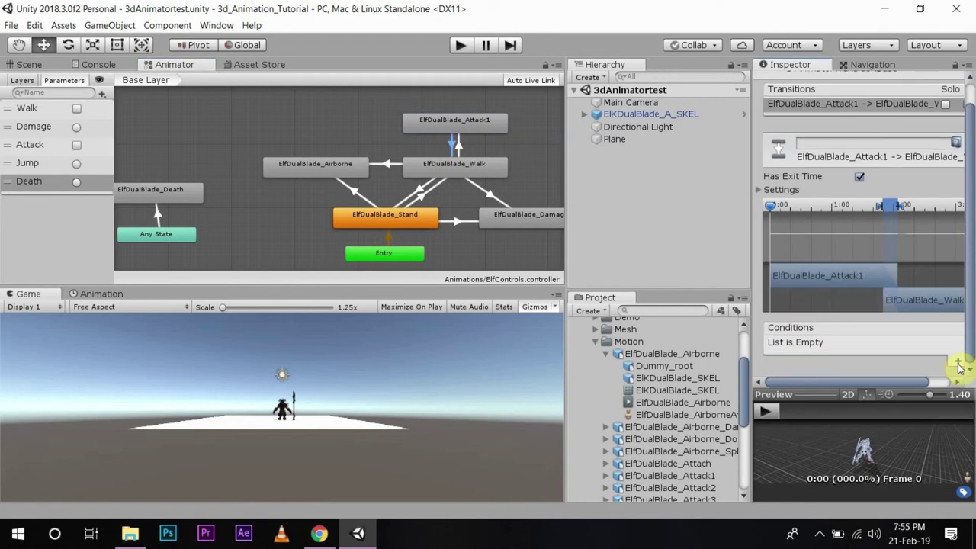